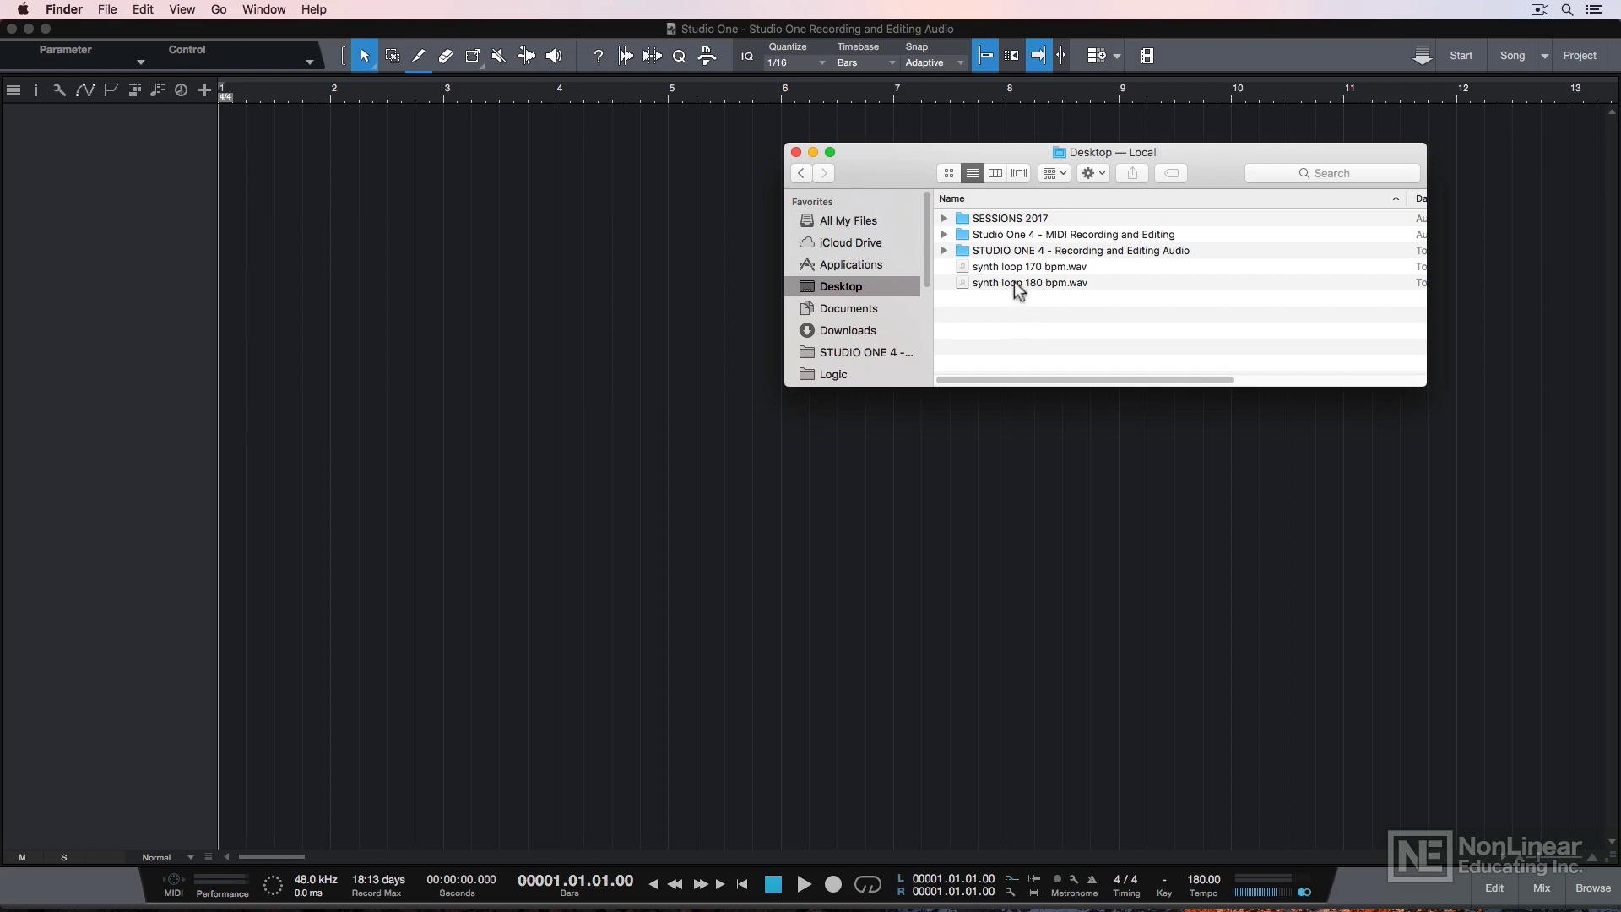
- Import synth loop 180 bpm.wav at bar 1 as a new audio track and make it taller
drag(1016, 290, 246, 175)
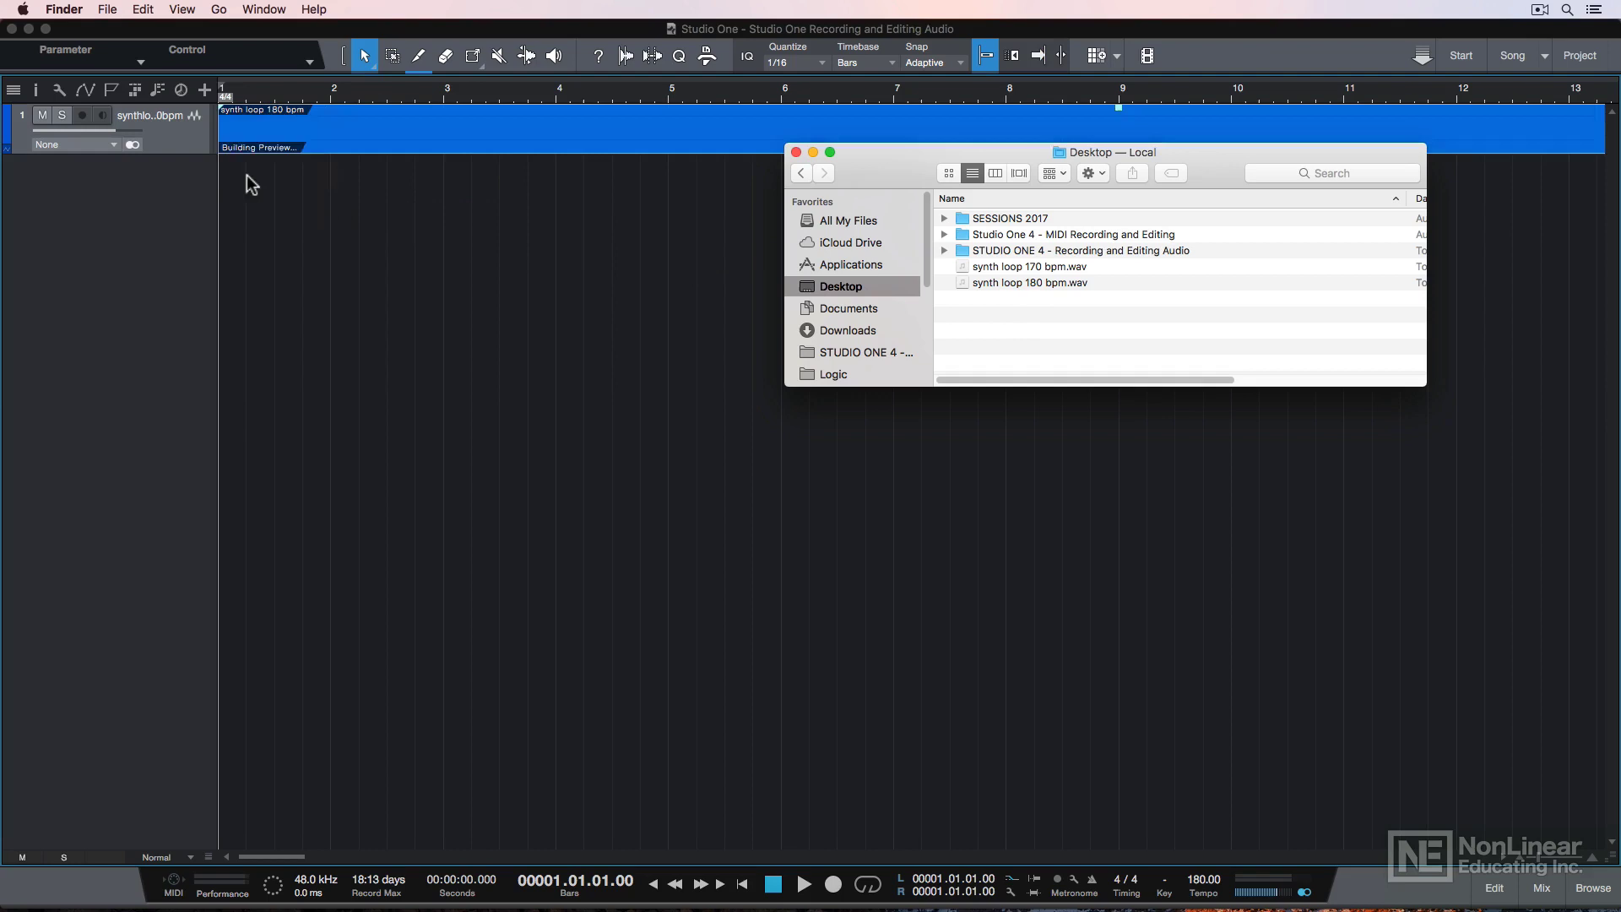
click(184, 149)
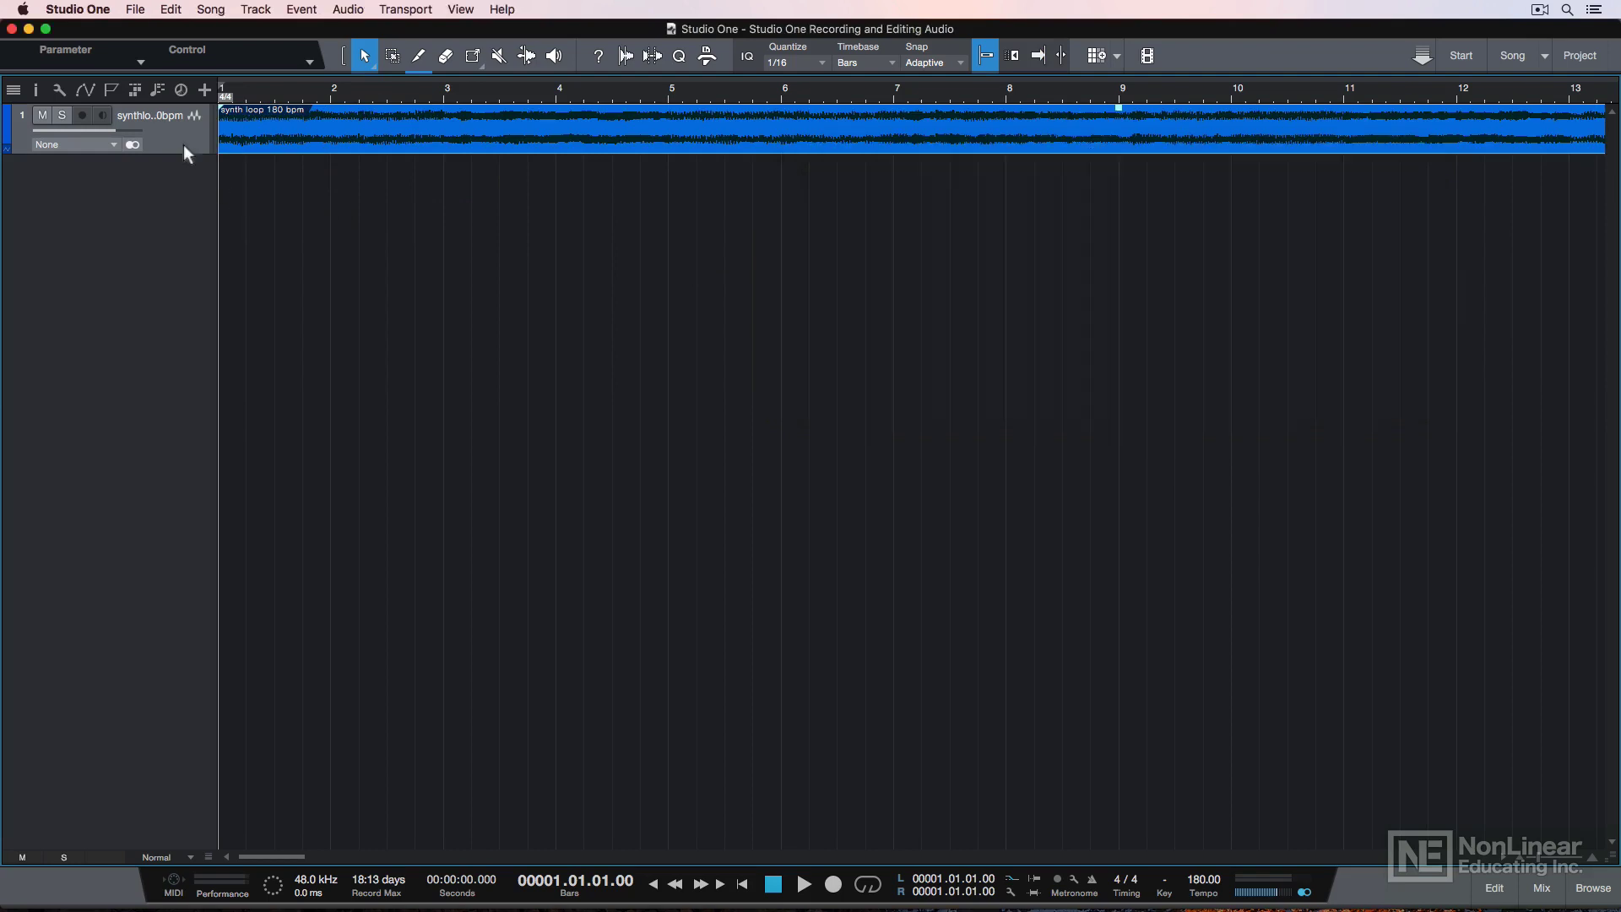
drag(183, 152, 314, 418)
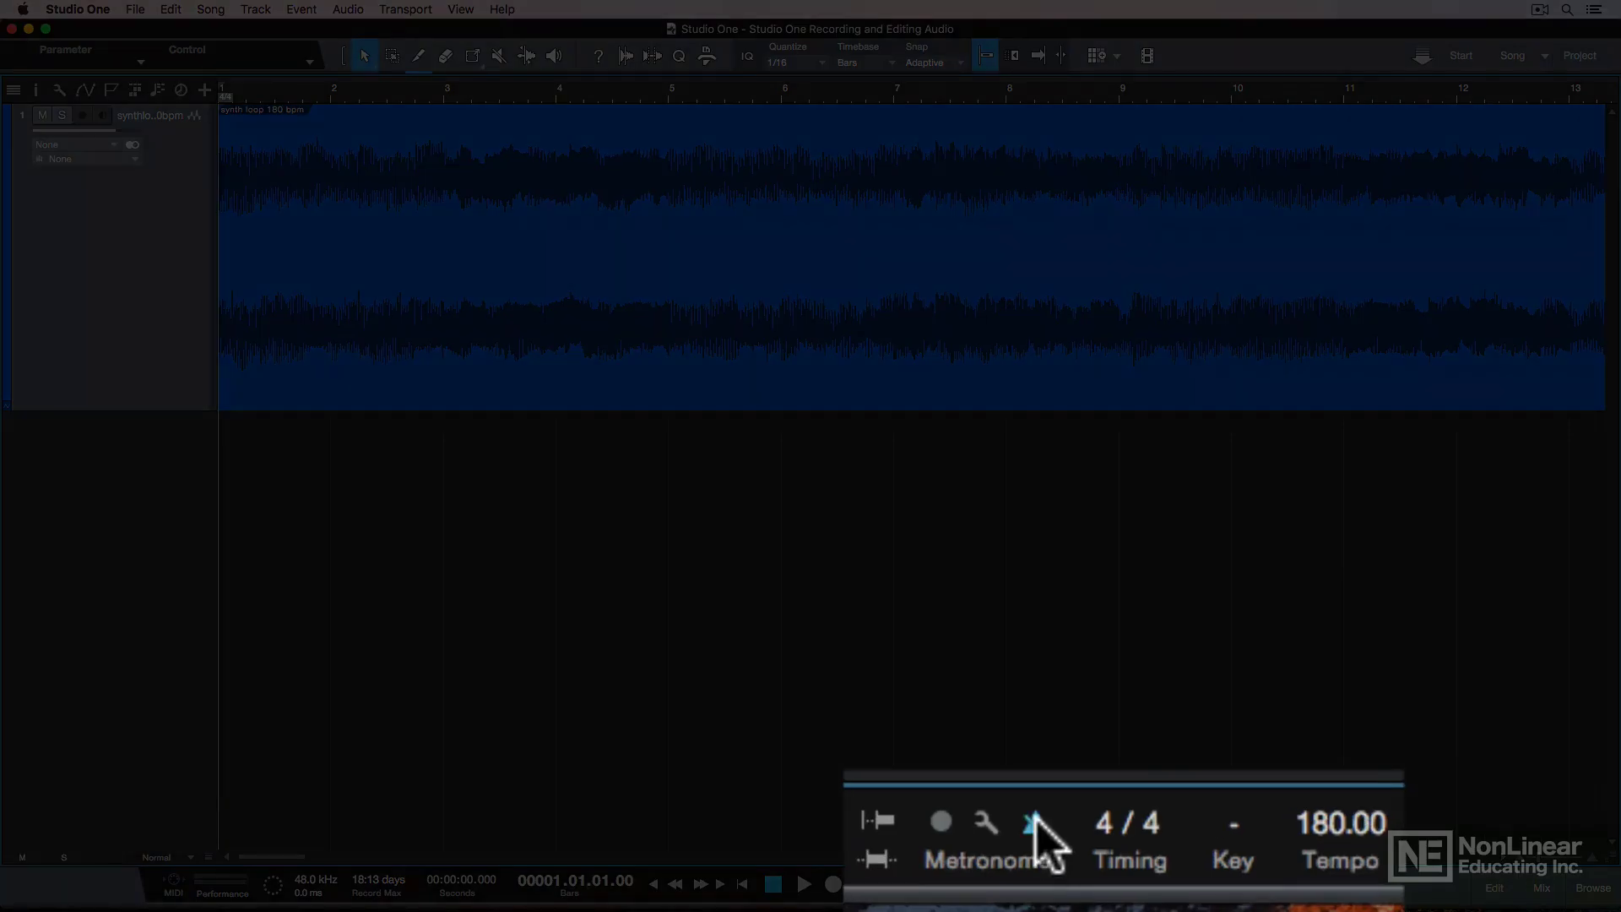
- Turn on the metronome and play the 180 bpm loop, zoomed out to show bars 1–17
click(1092, 879)
key(space)
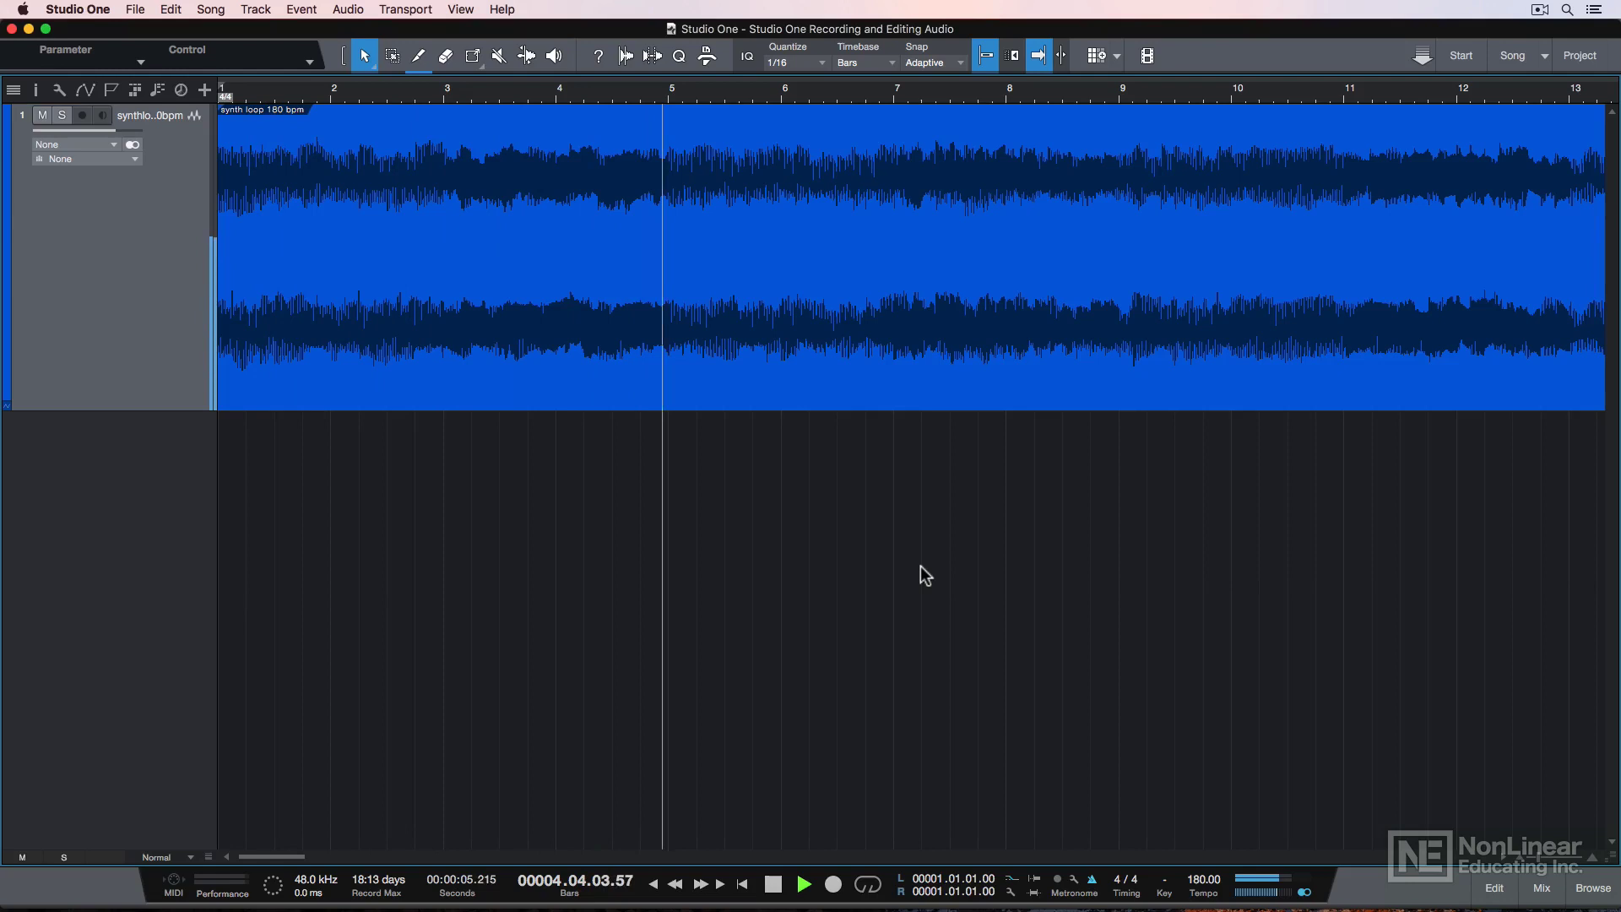
key(w)
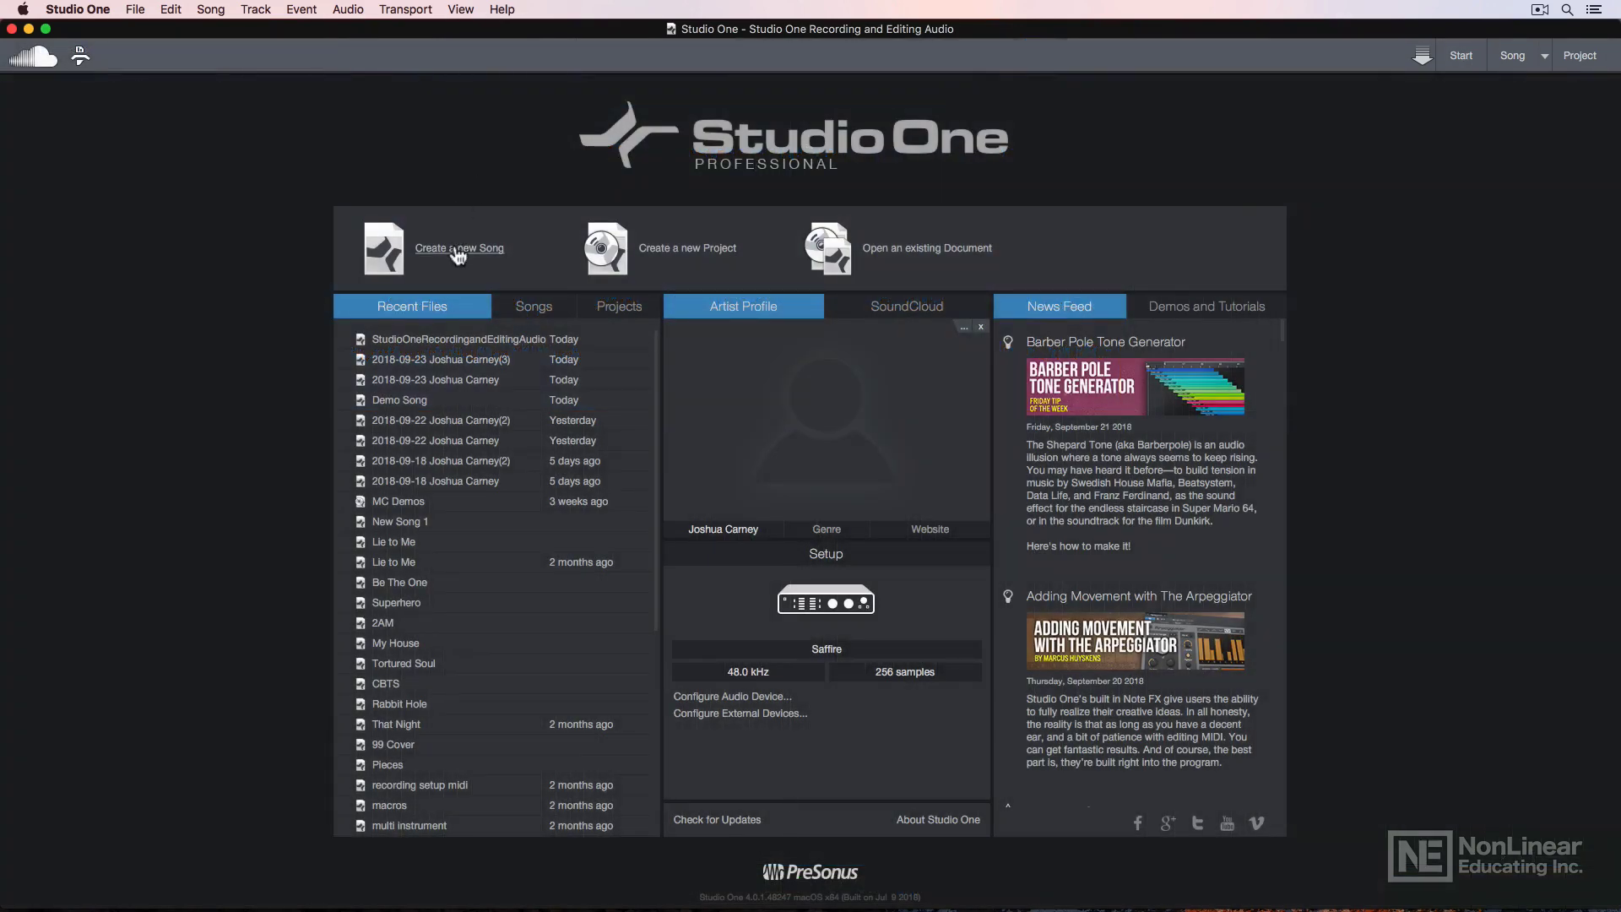
click(456, 251)
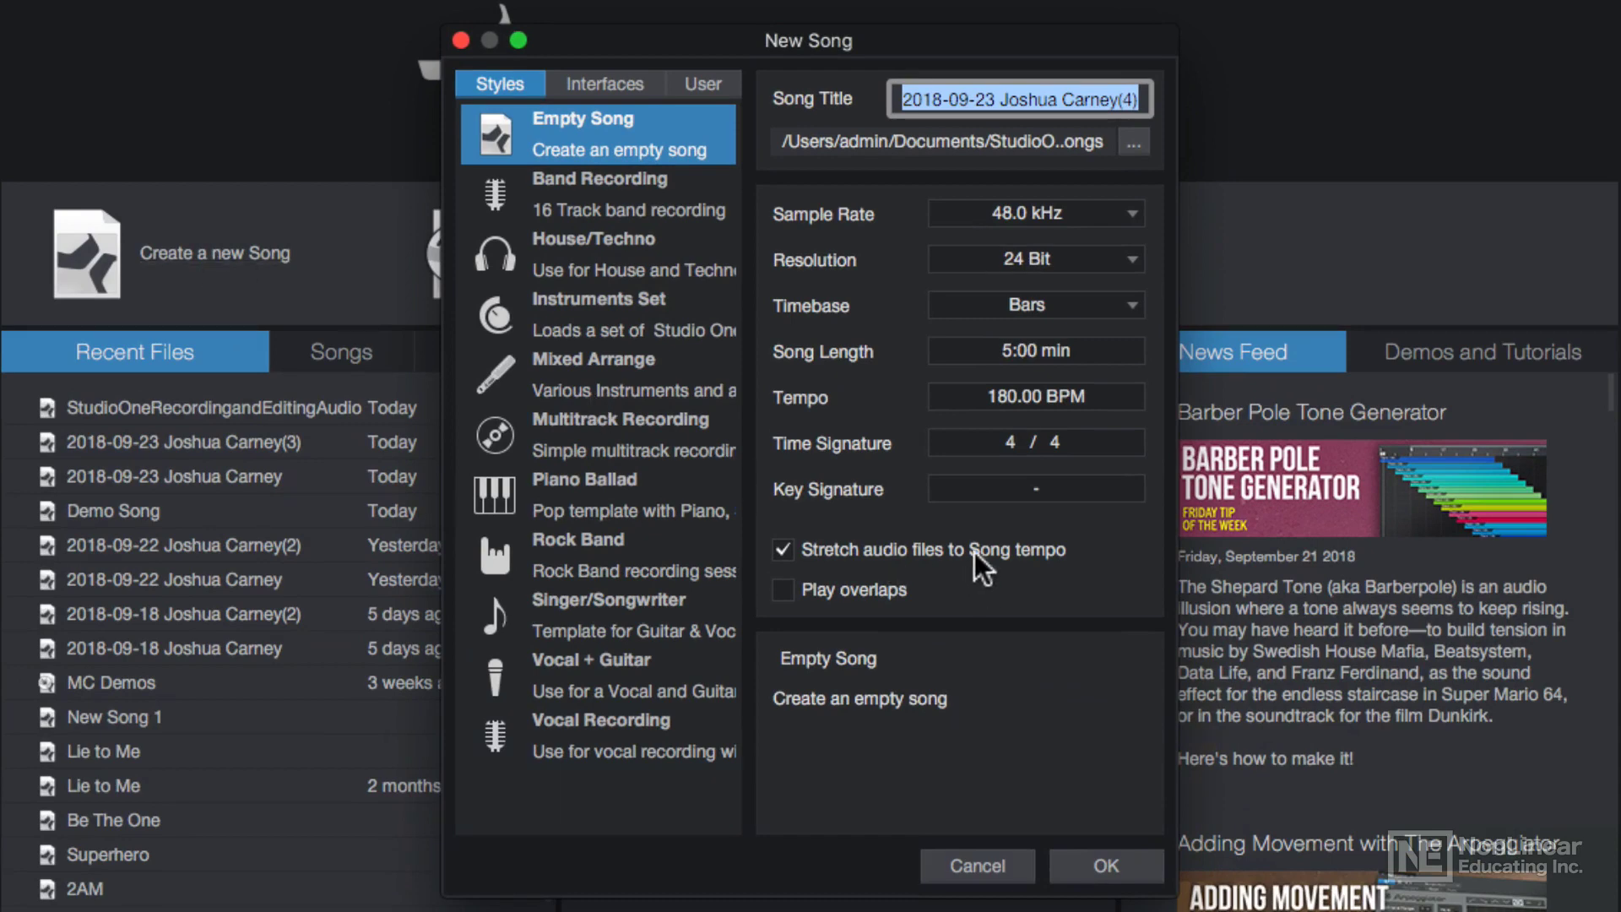
click(974, 553)
click(974, 552)
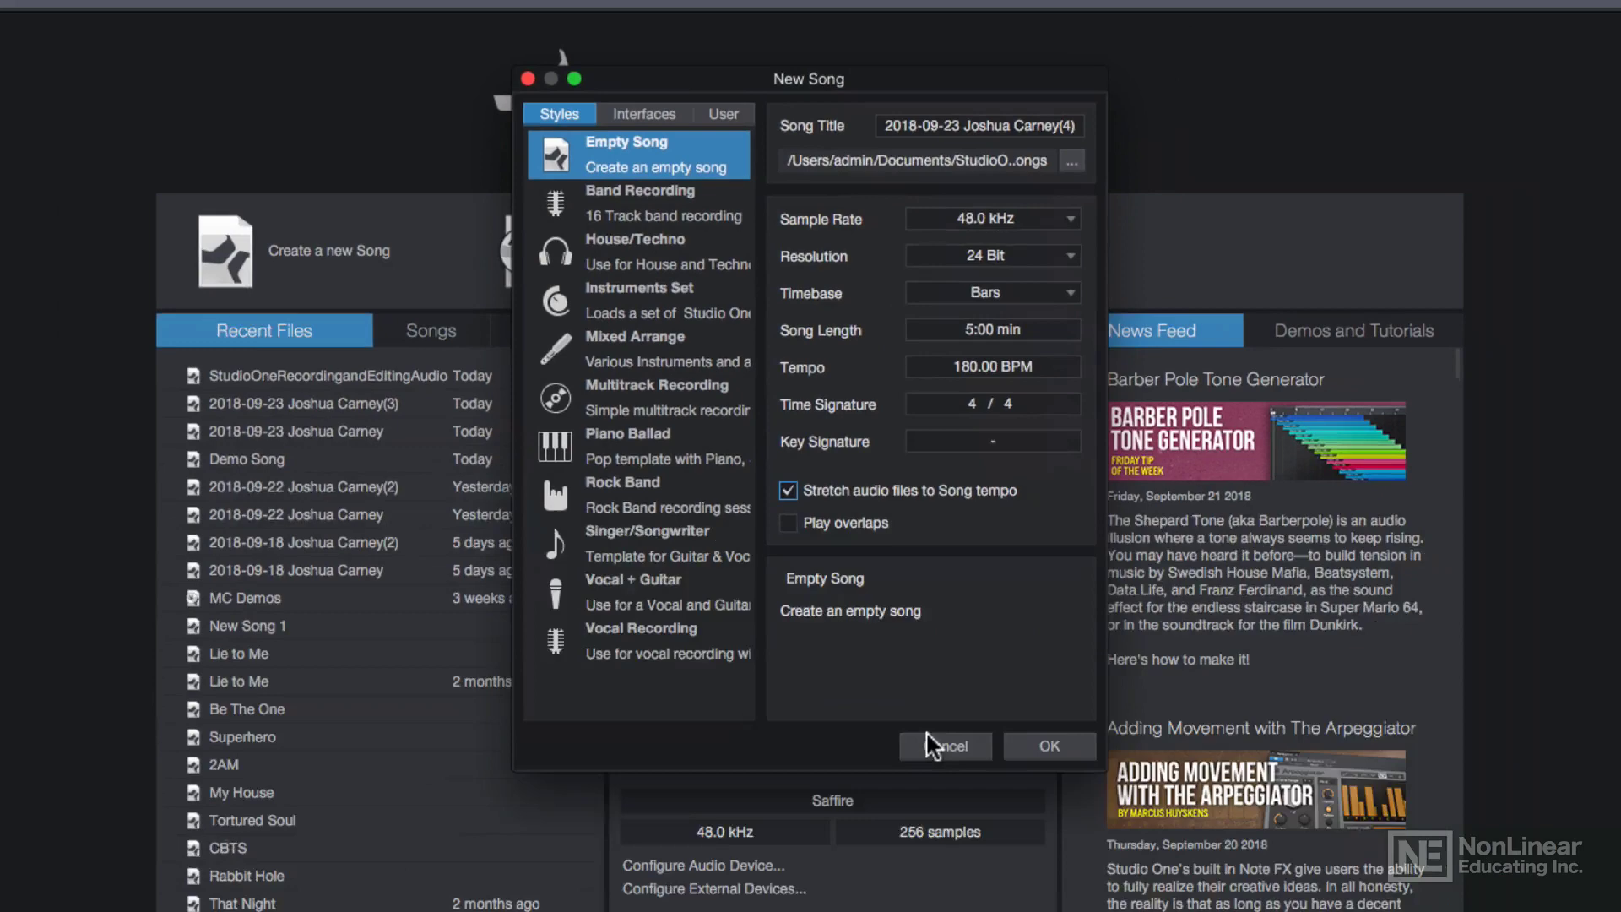
click(978, 865)
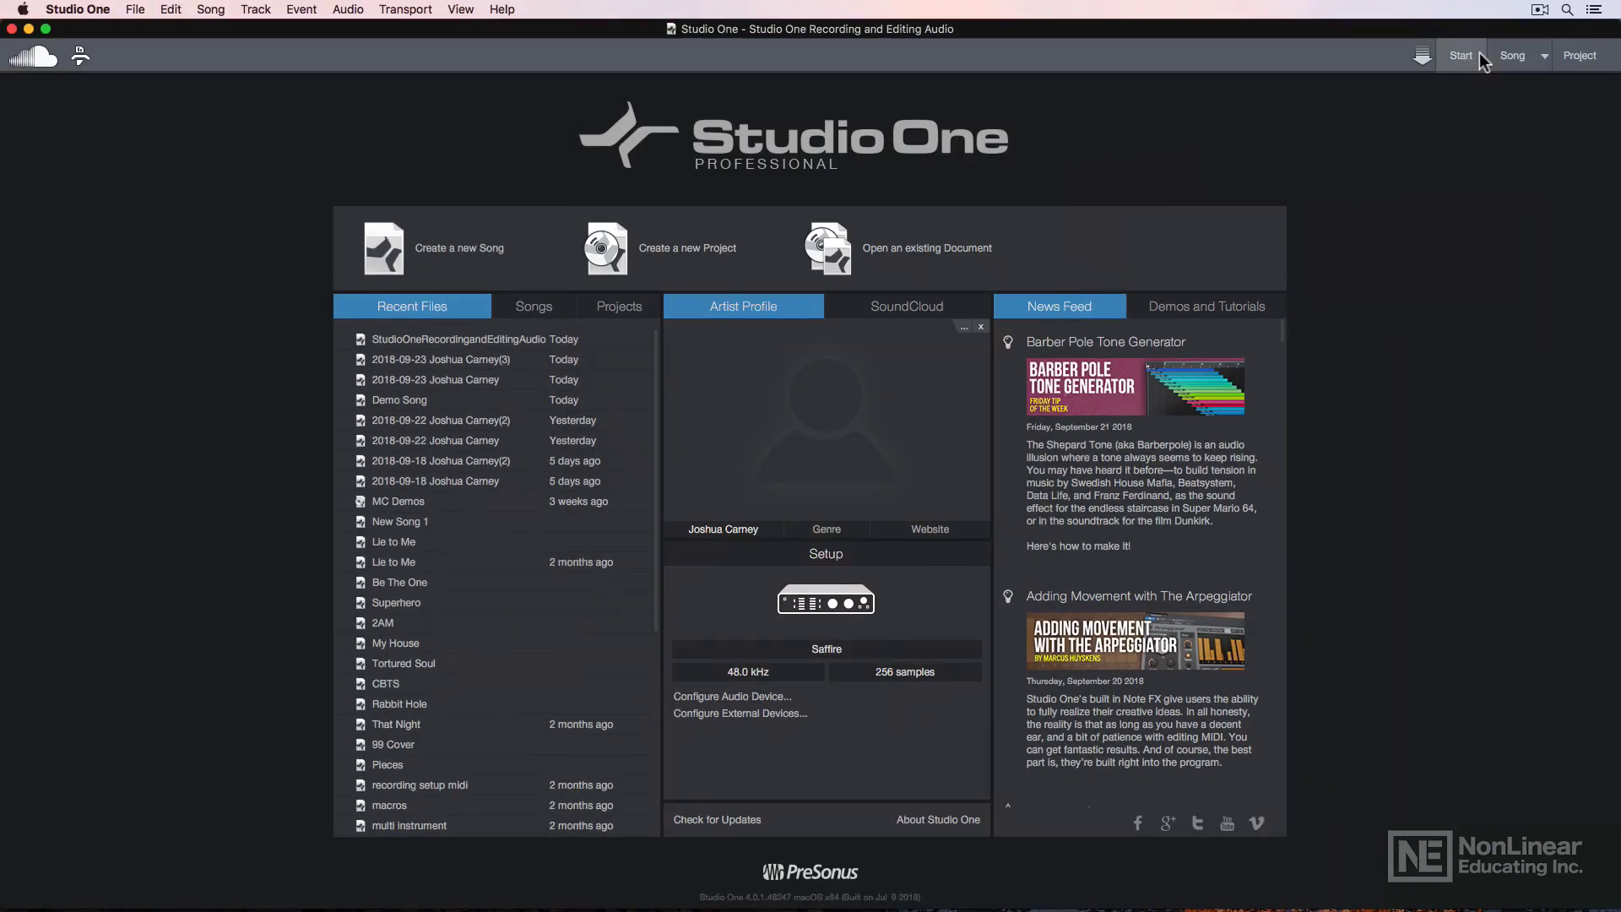
- Back in the song, confirm Song Setup with 'Stretch audio files to Song tempo' unchecked
click(1507, 55)
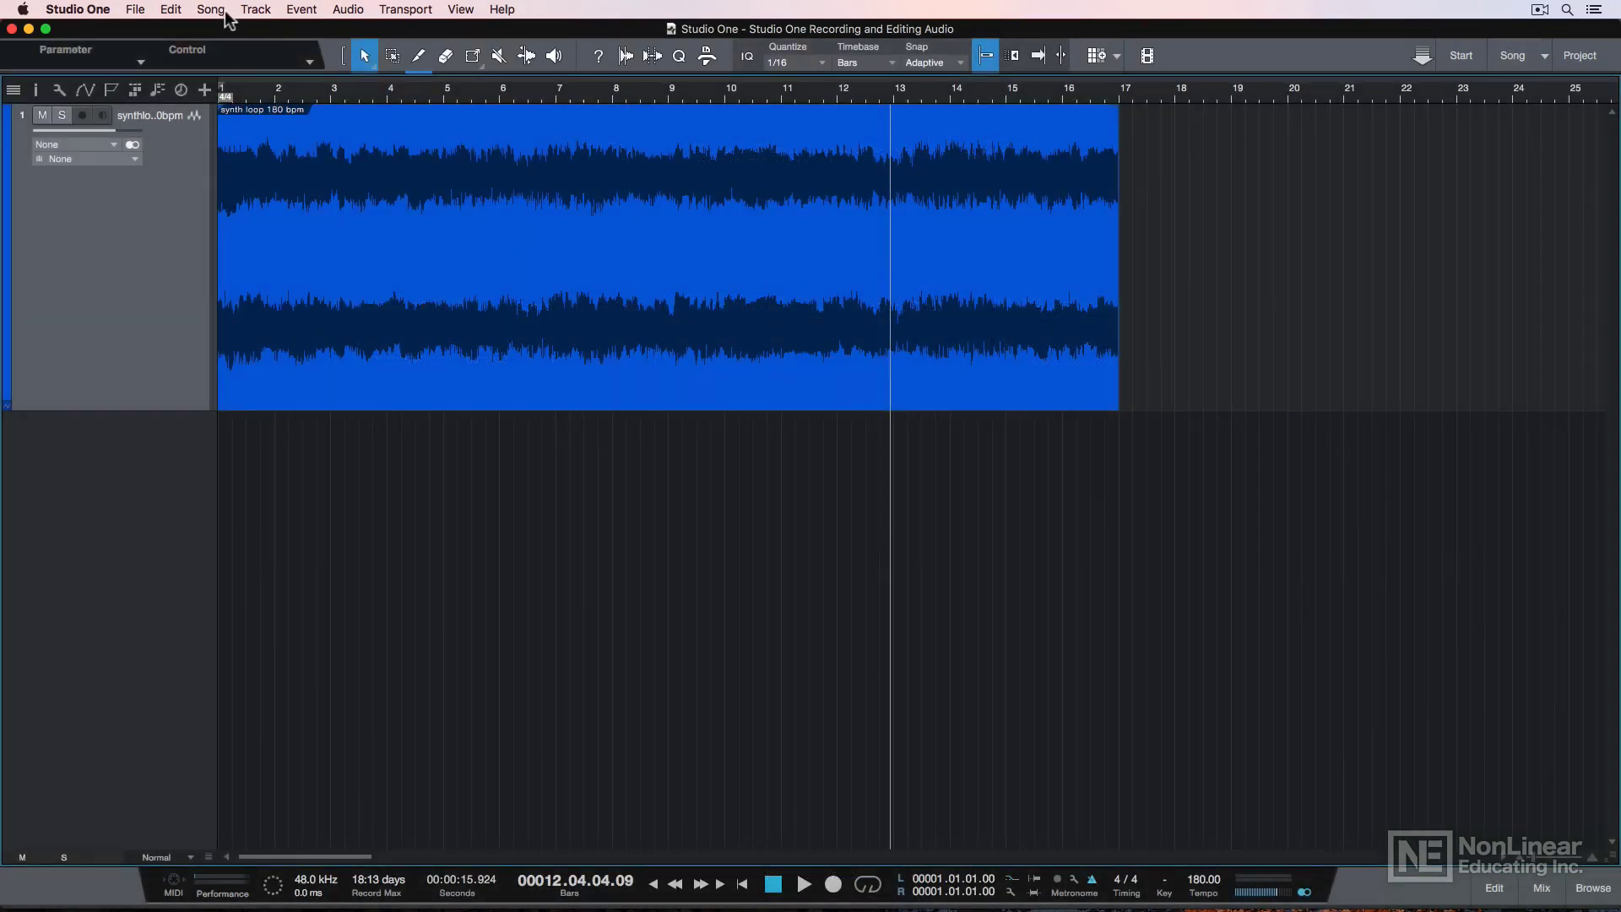
click(225, 14)
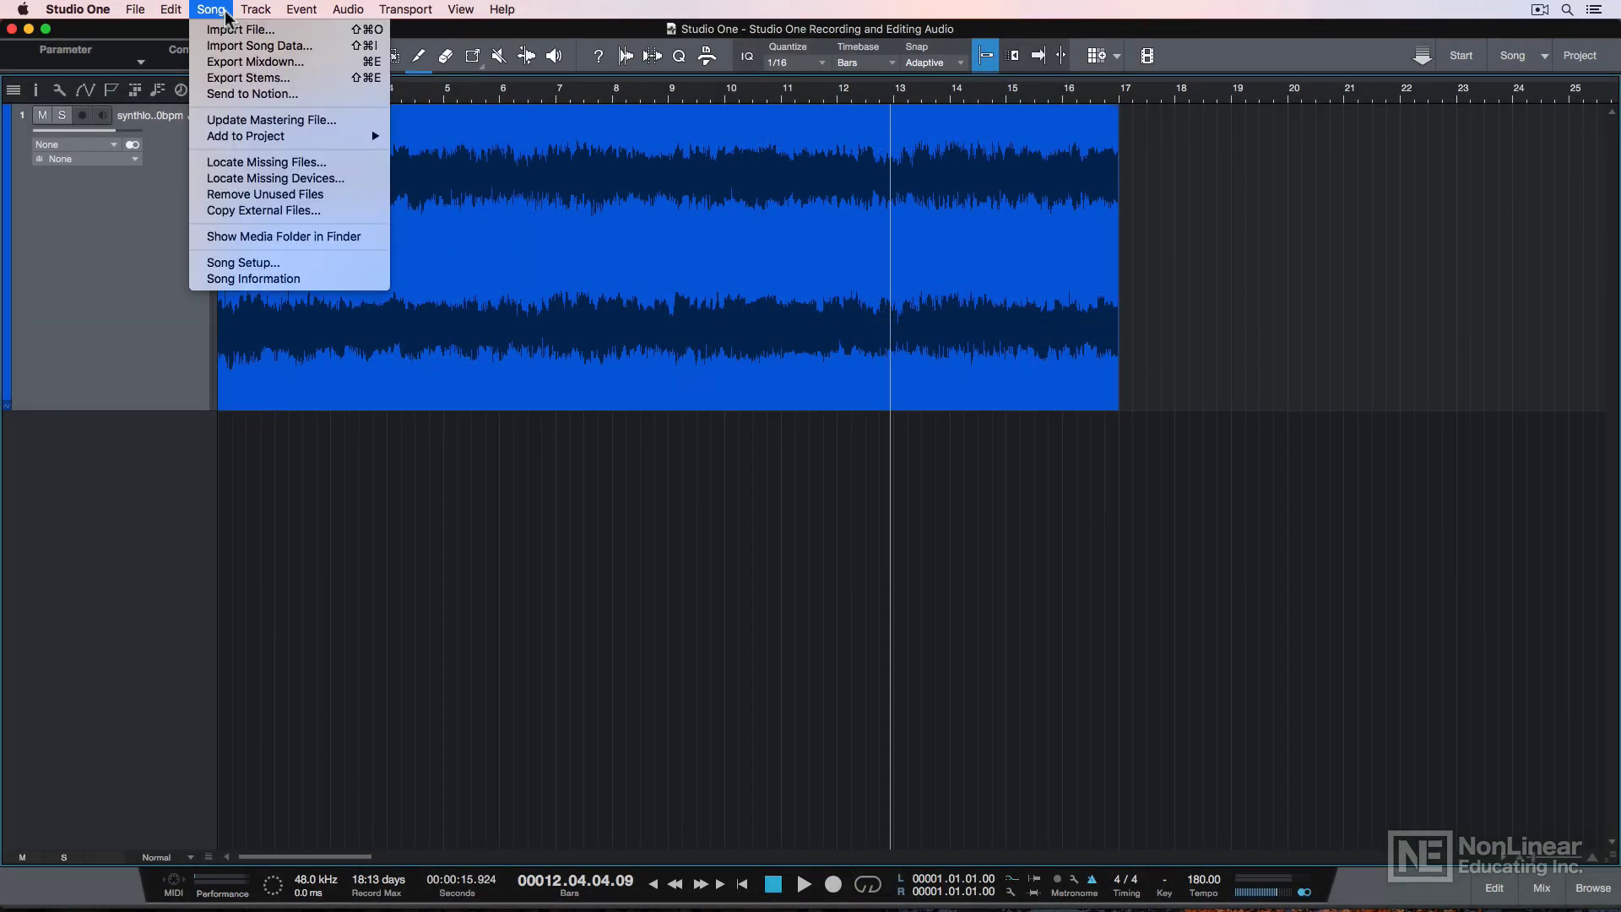
click(235, 264)
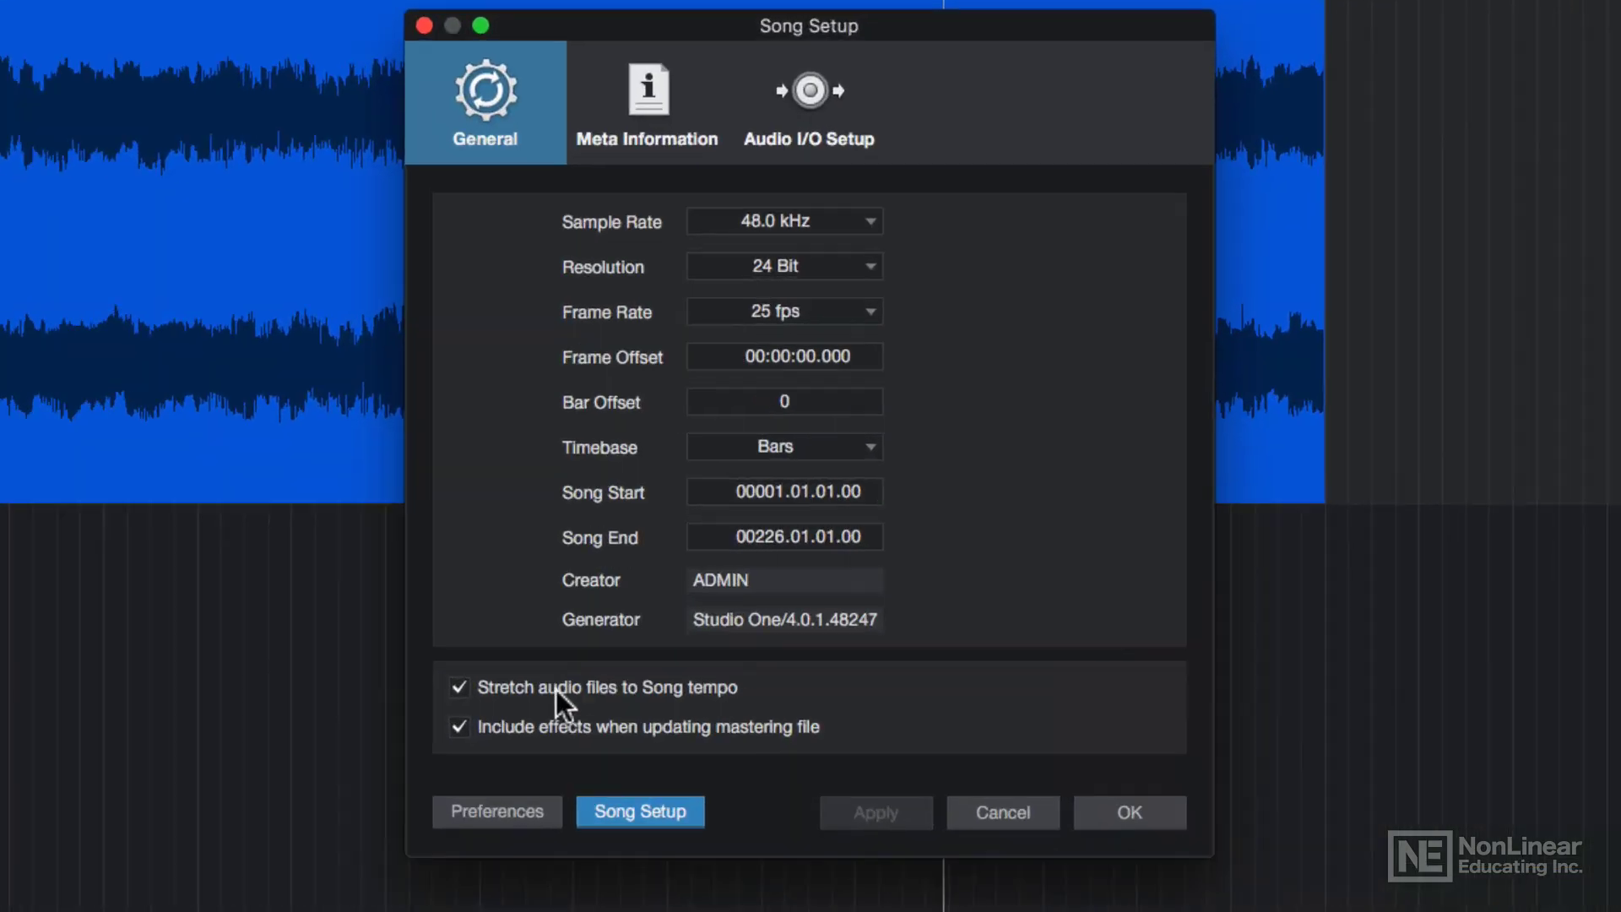
click(657, 518)
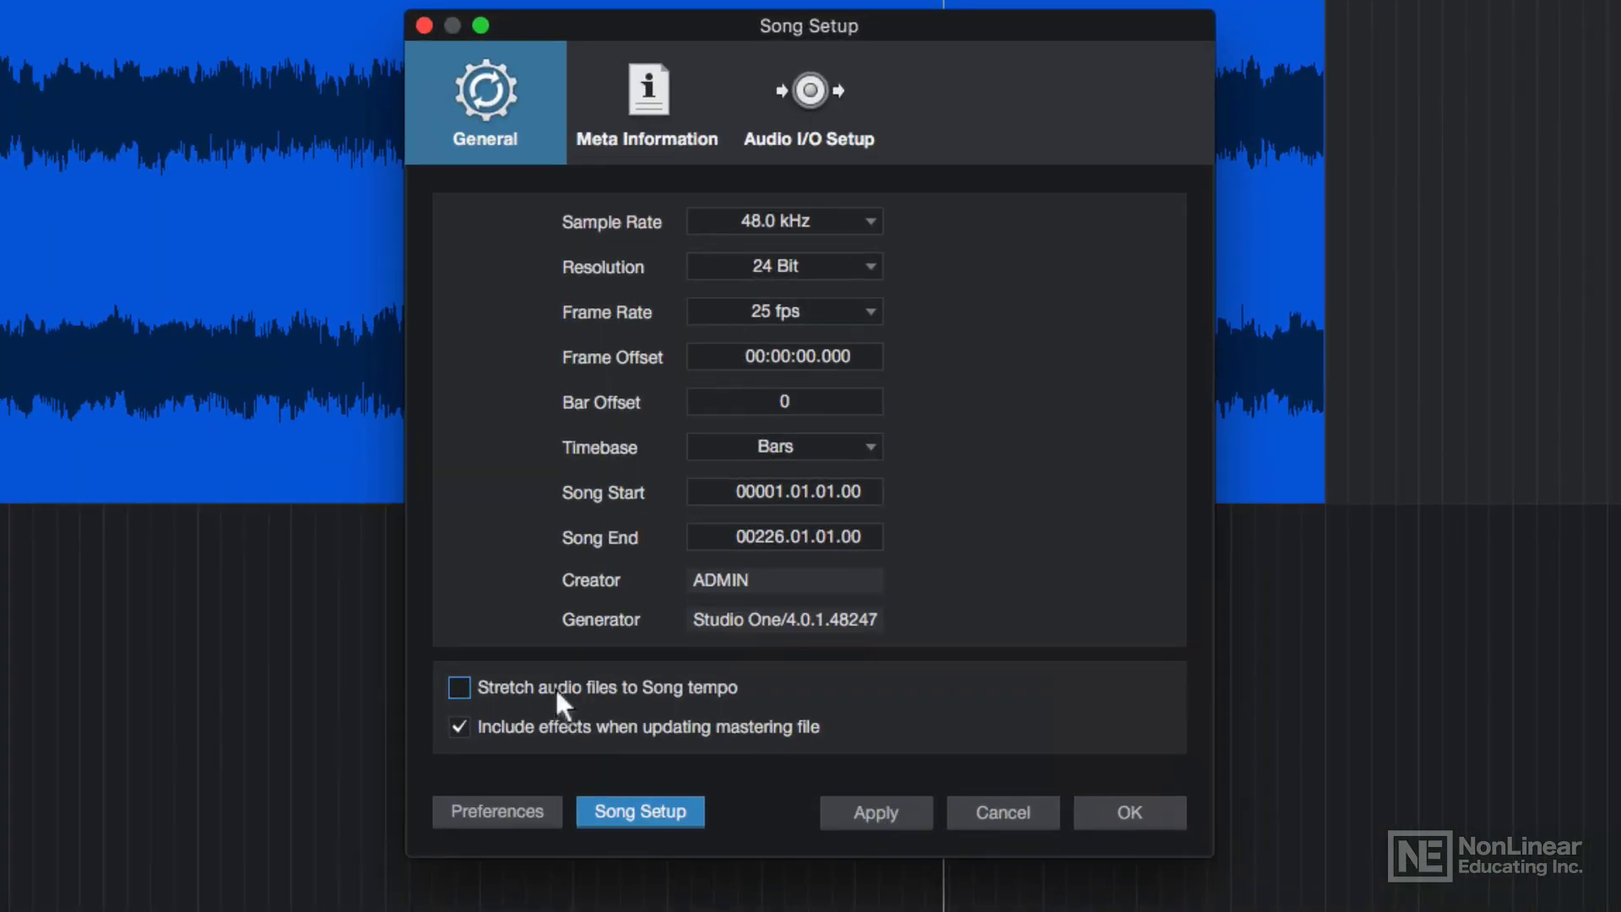
click(554, 687)
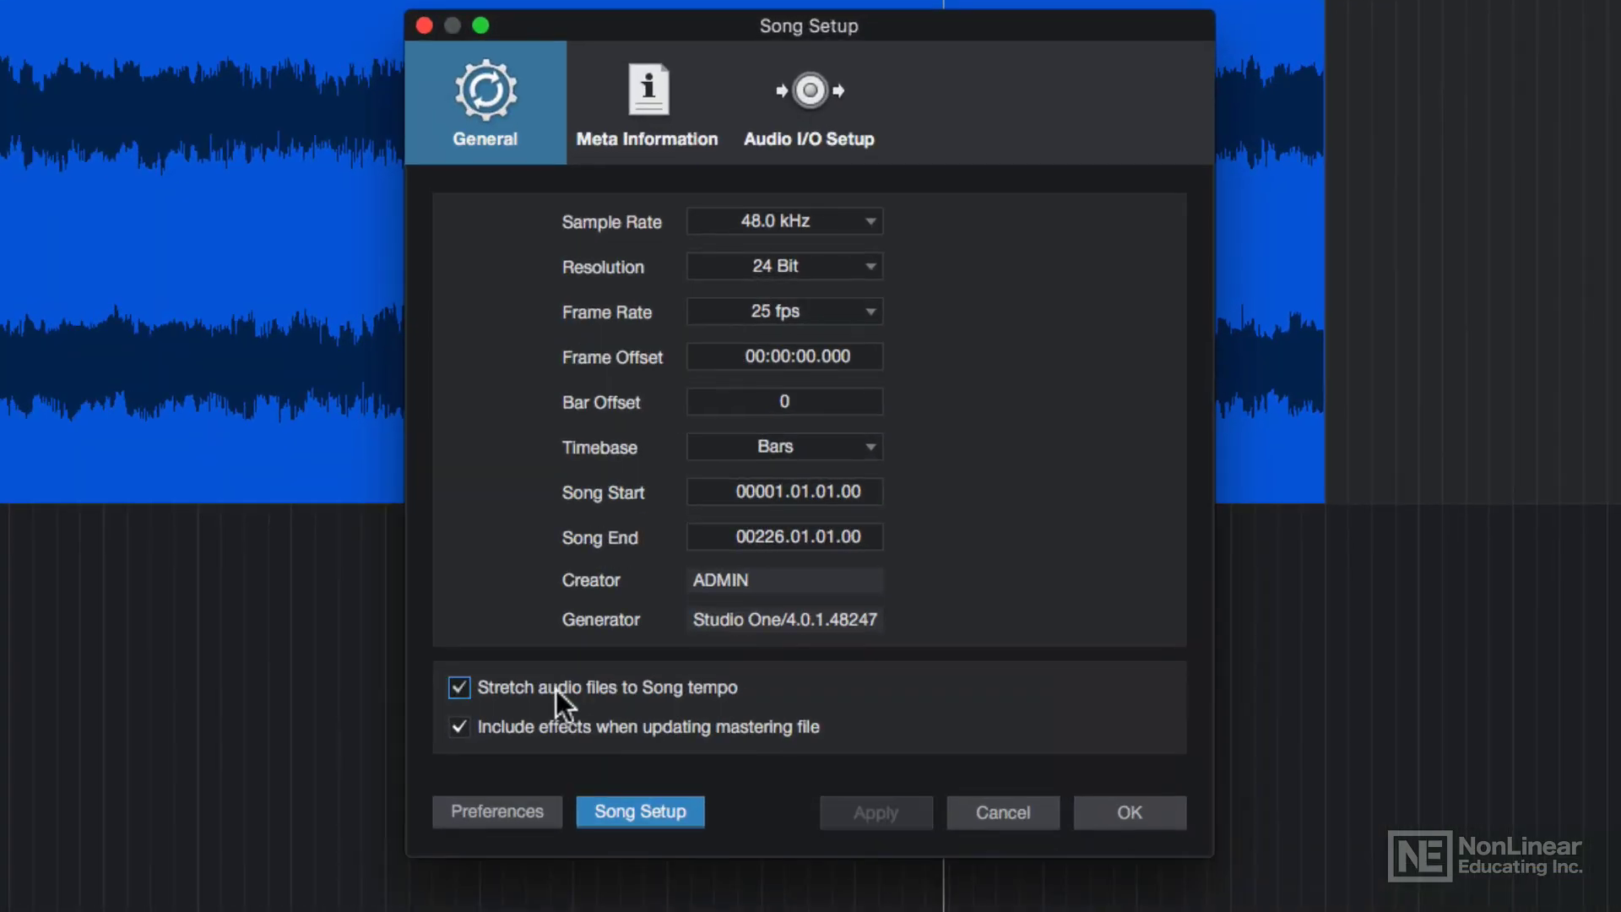
click(555, 689)
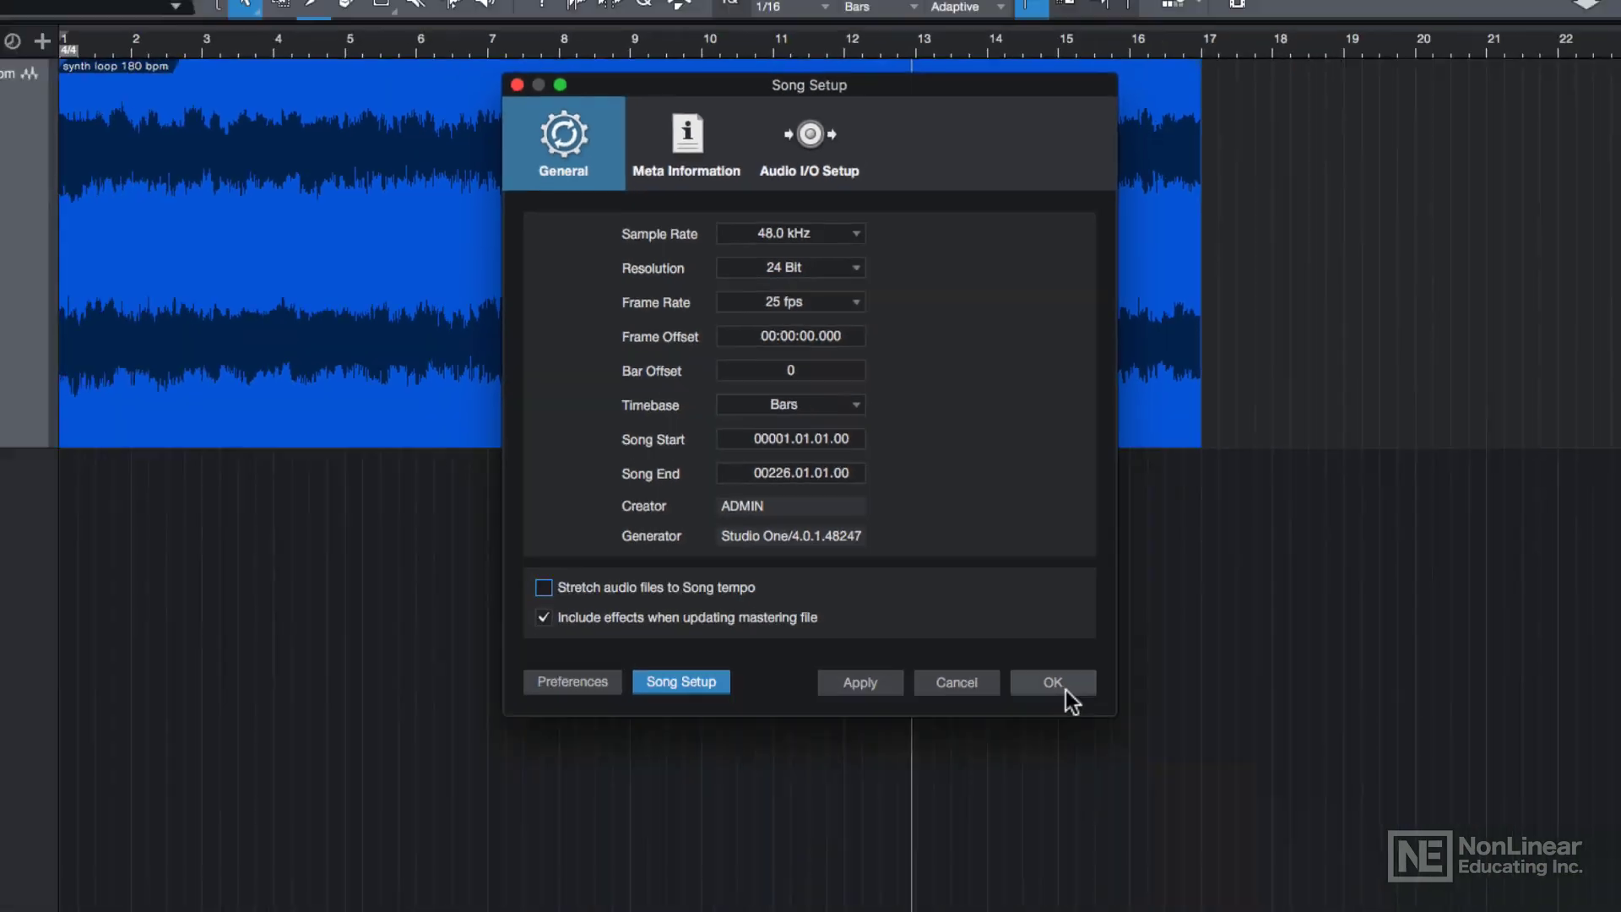
click(1106, 817)
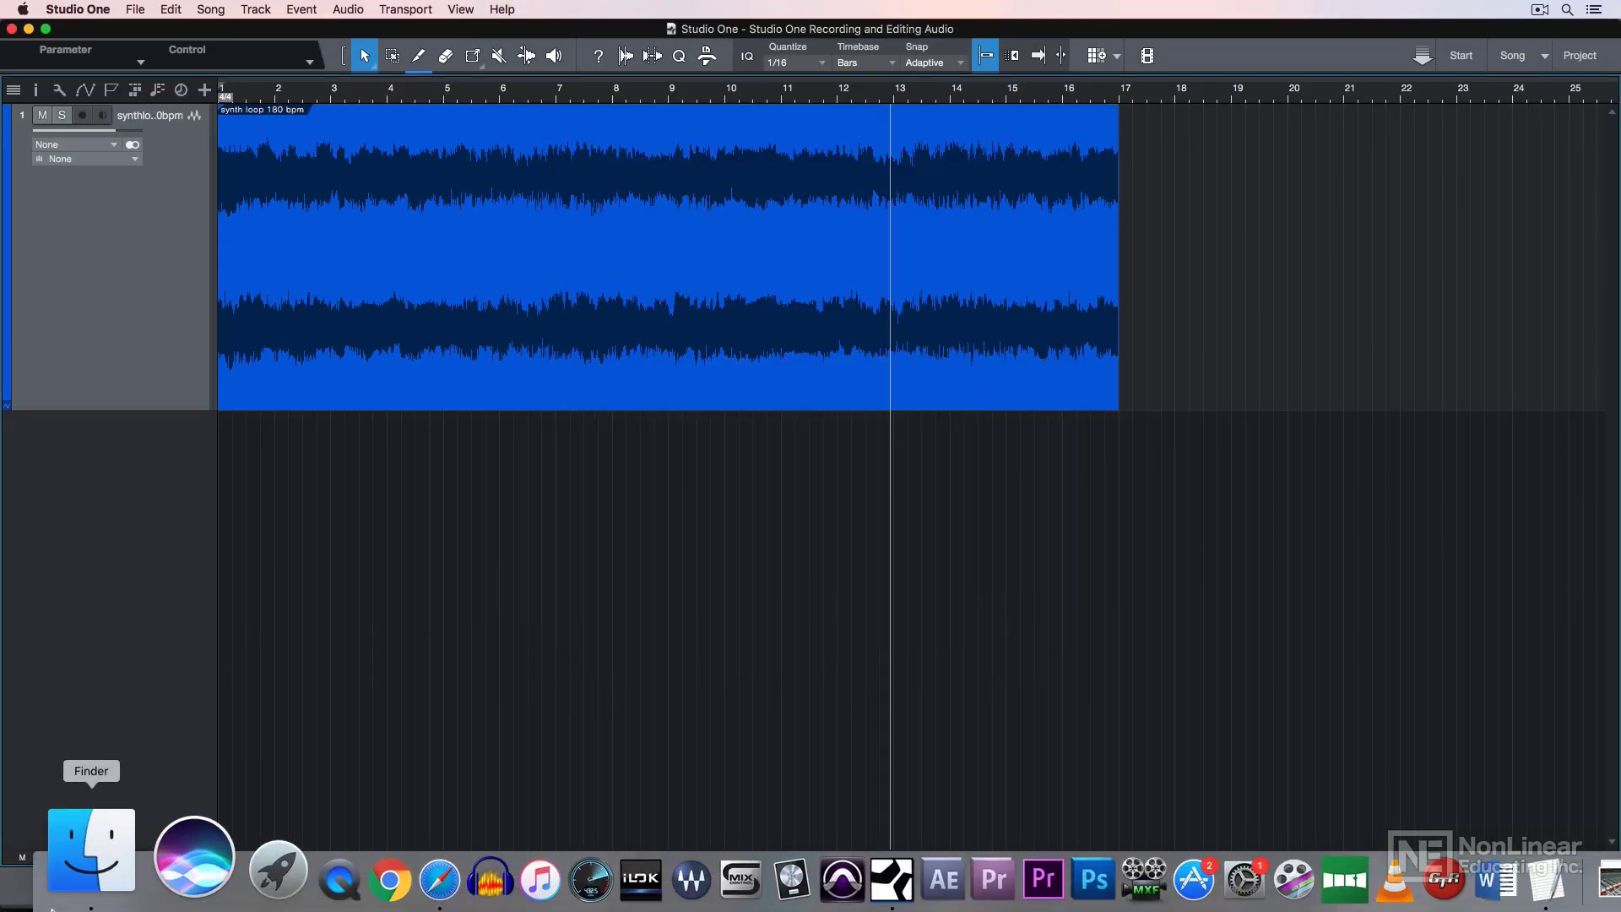
- Add synth loop 170 bpm.wav as a taller second track and mute the 180 bpm track
click(91, 848)
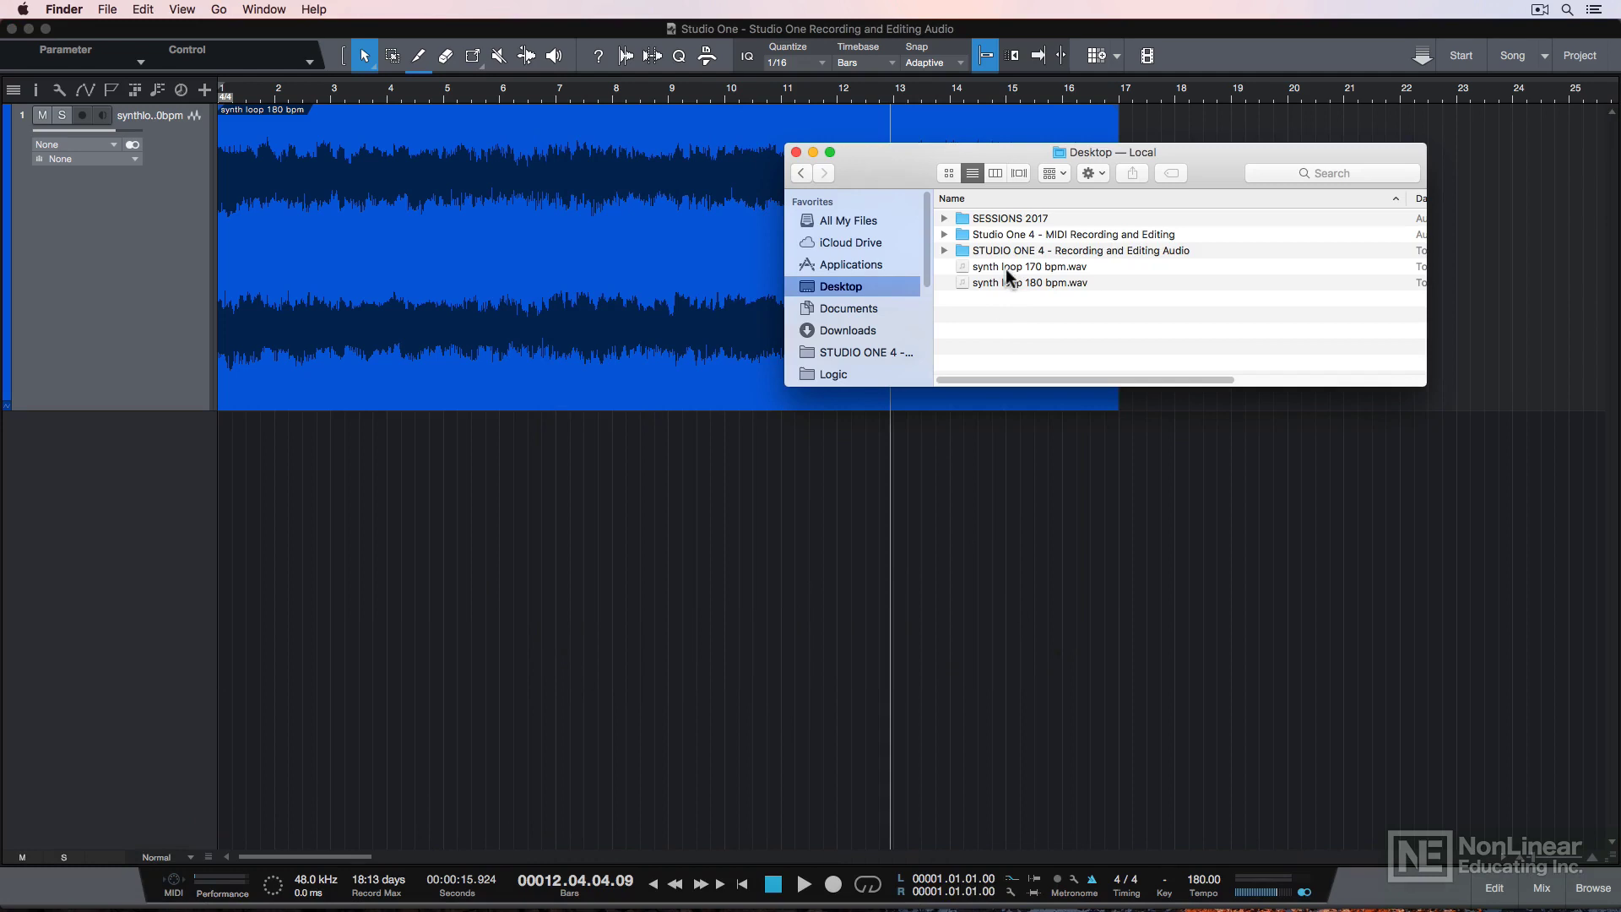
drag(1003, 267, 230, 498)
click(191, 464)
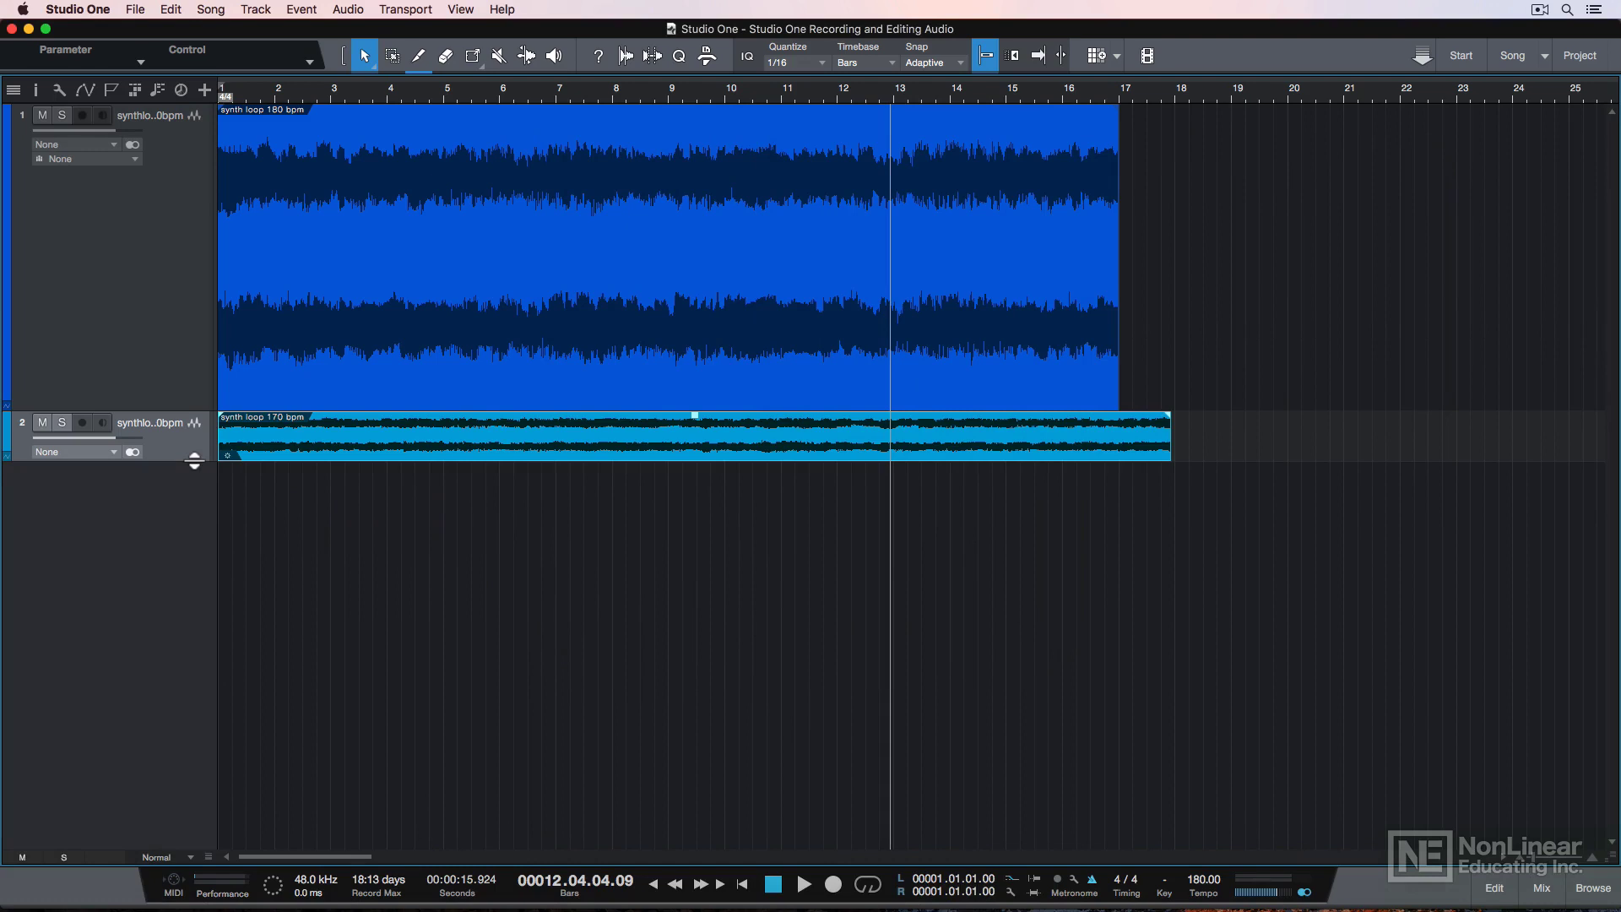
drag(194, 460, 194, 642)
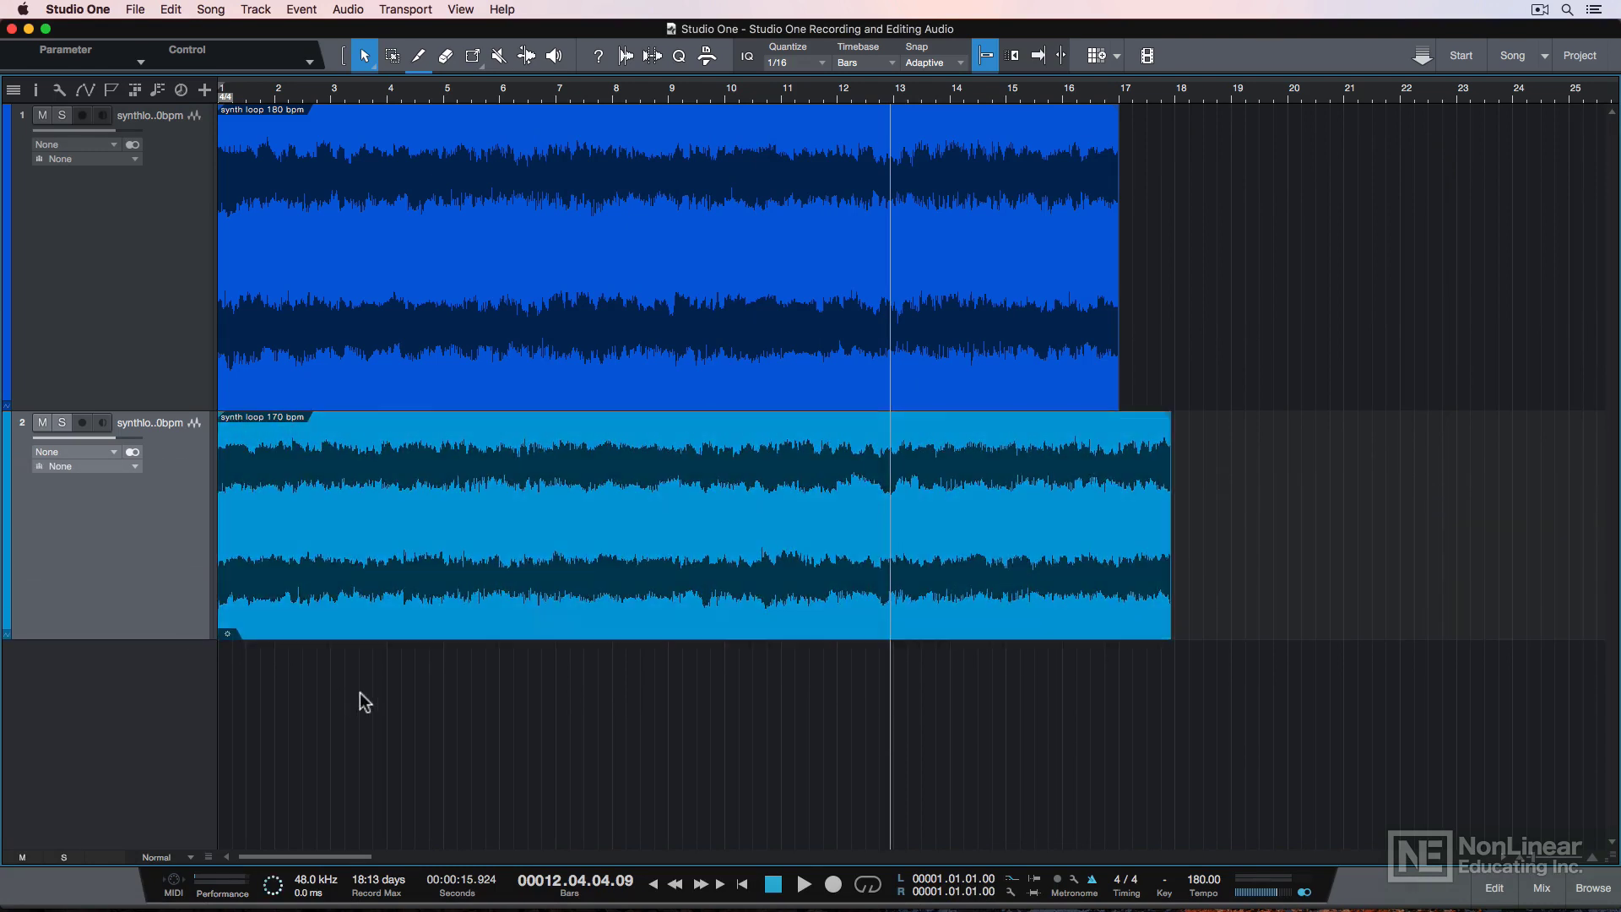
click(365, 550)
click(42, 115)
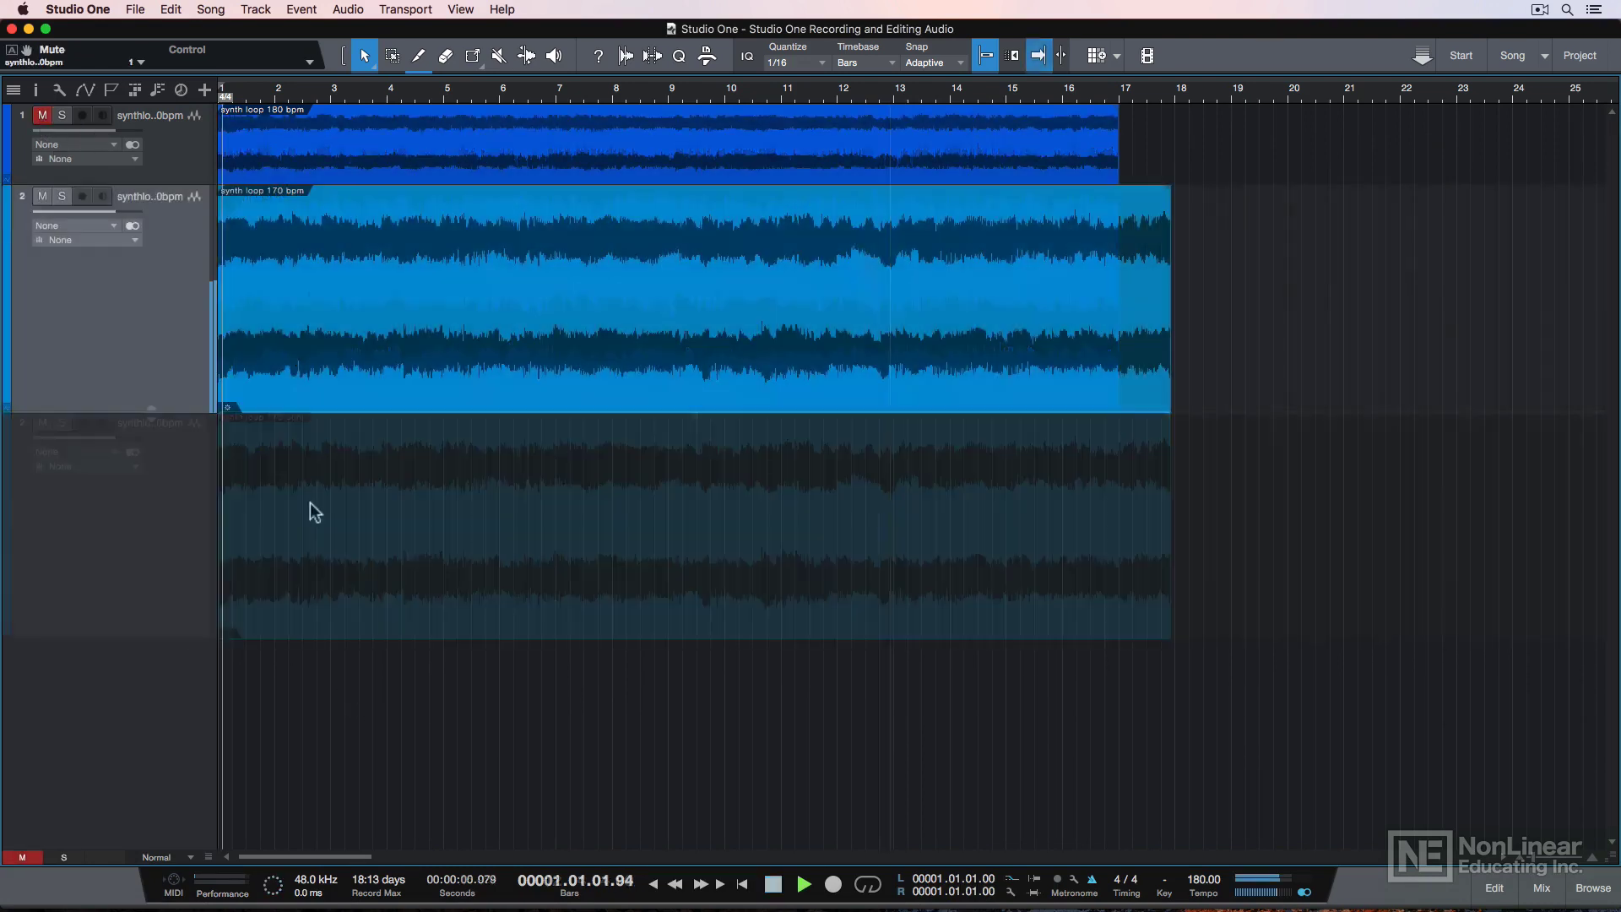
- Time-stretch the 170 bpm event to end at bar 17, then play from bar 1
key(space)
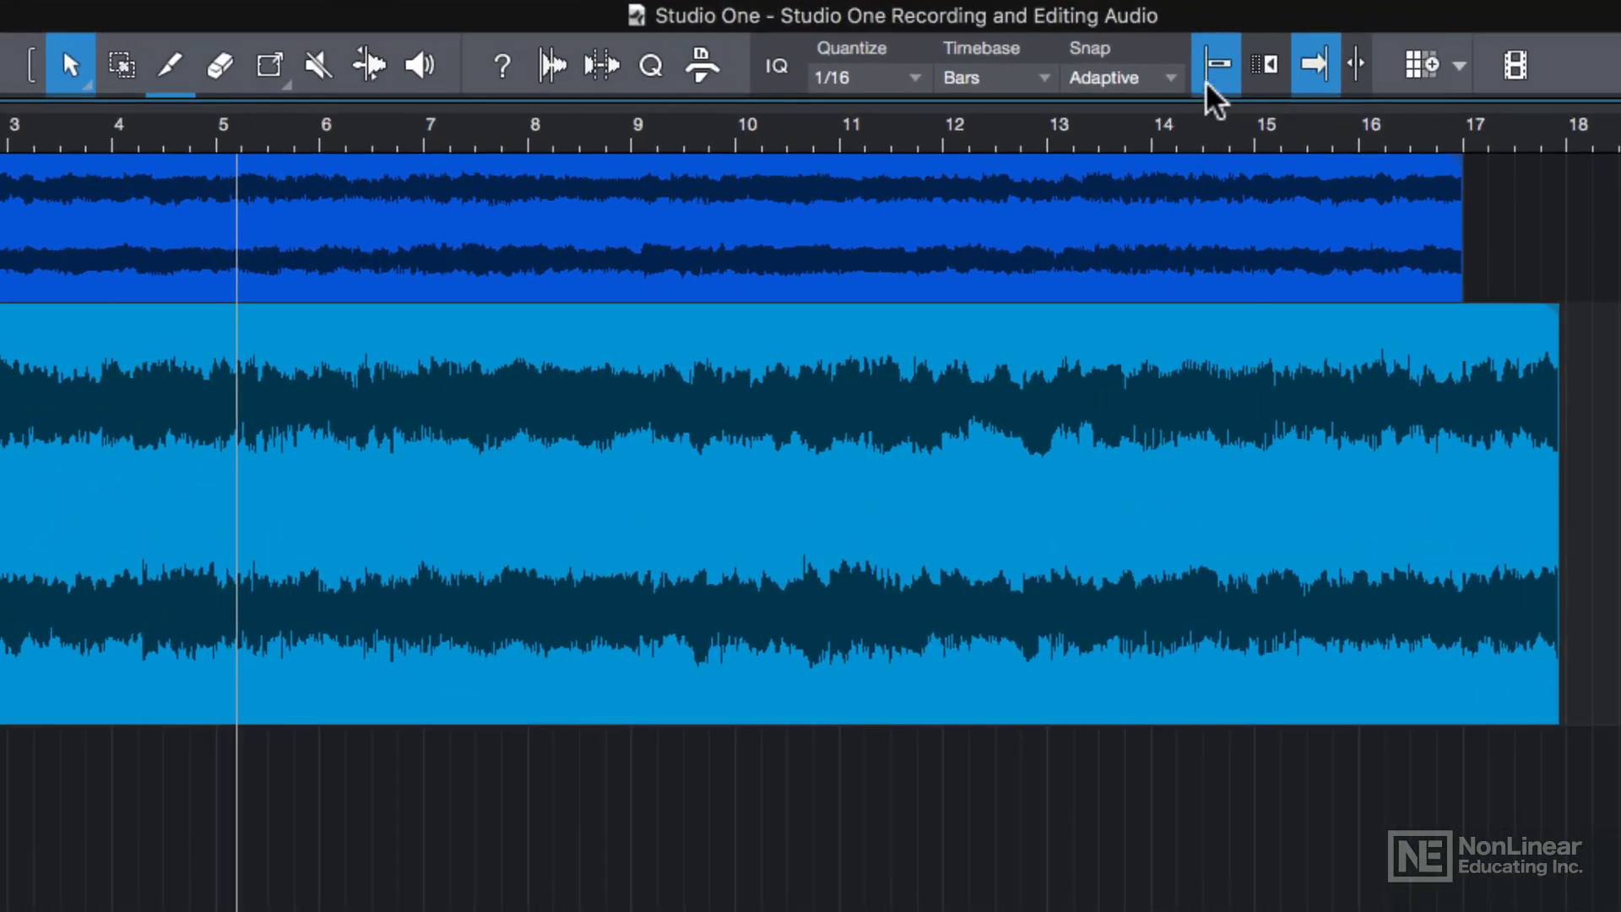
click(1215, 63)
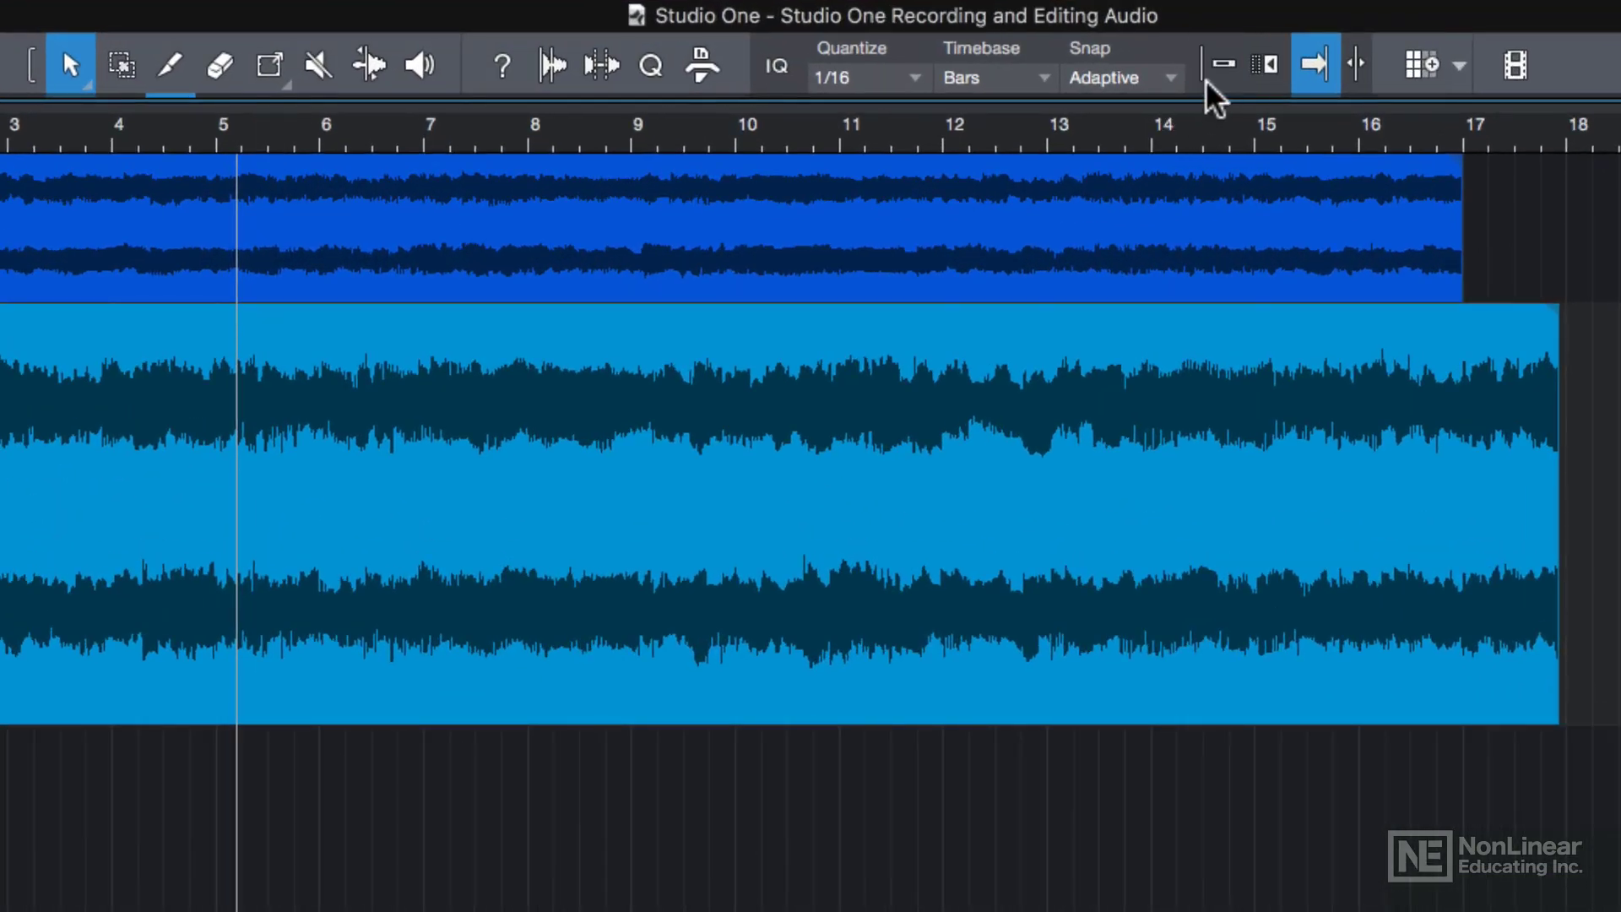
click(1208, 83)
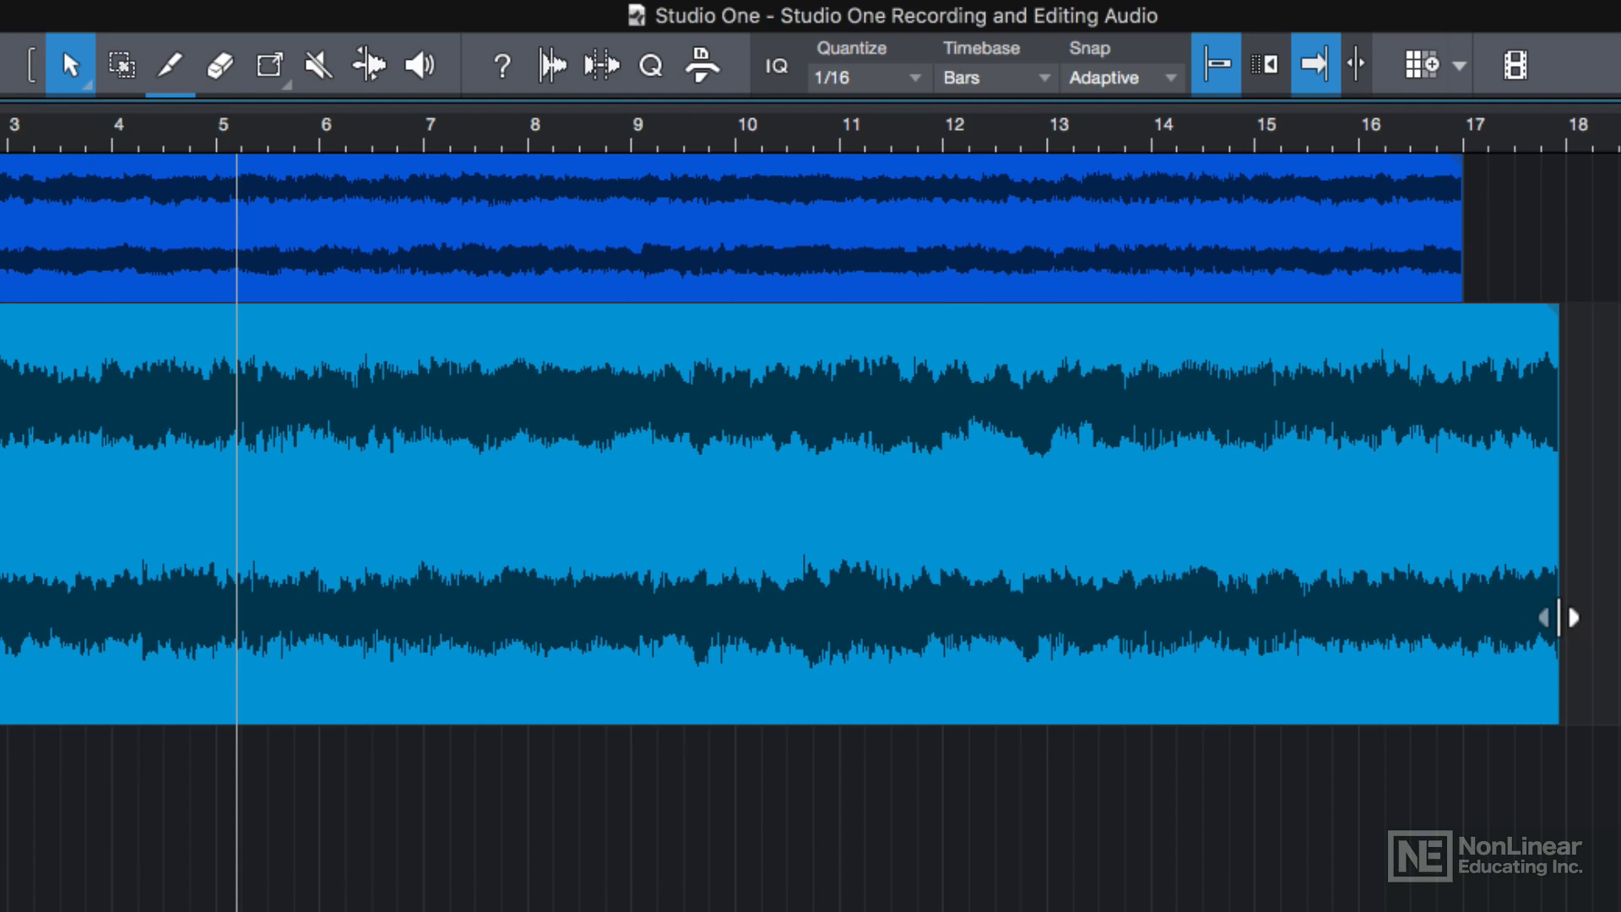
drag(1547, 616, 1456, 613)
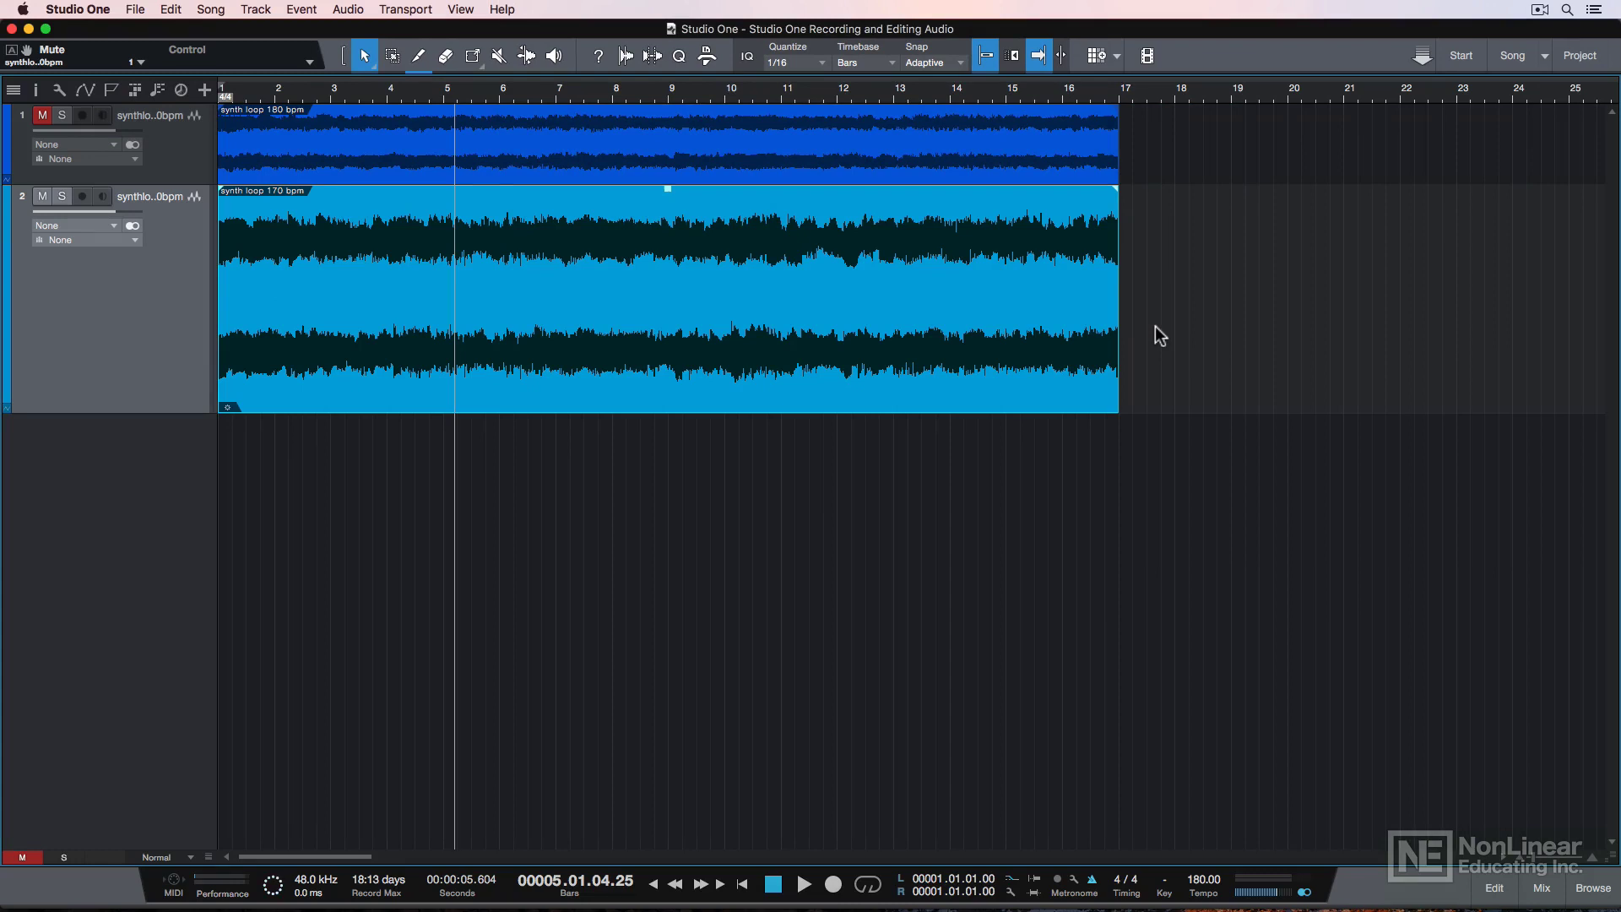
key(comma)
key(space)
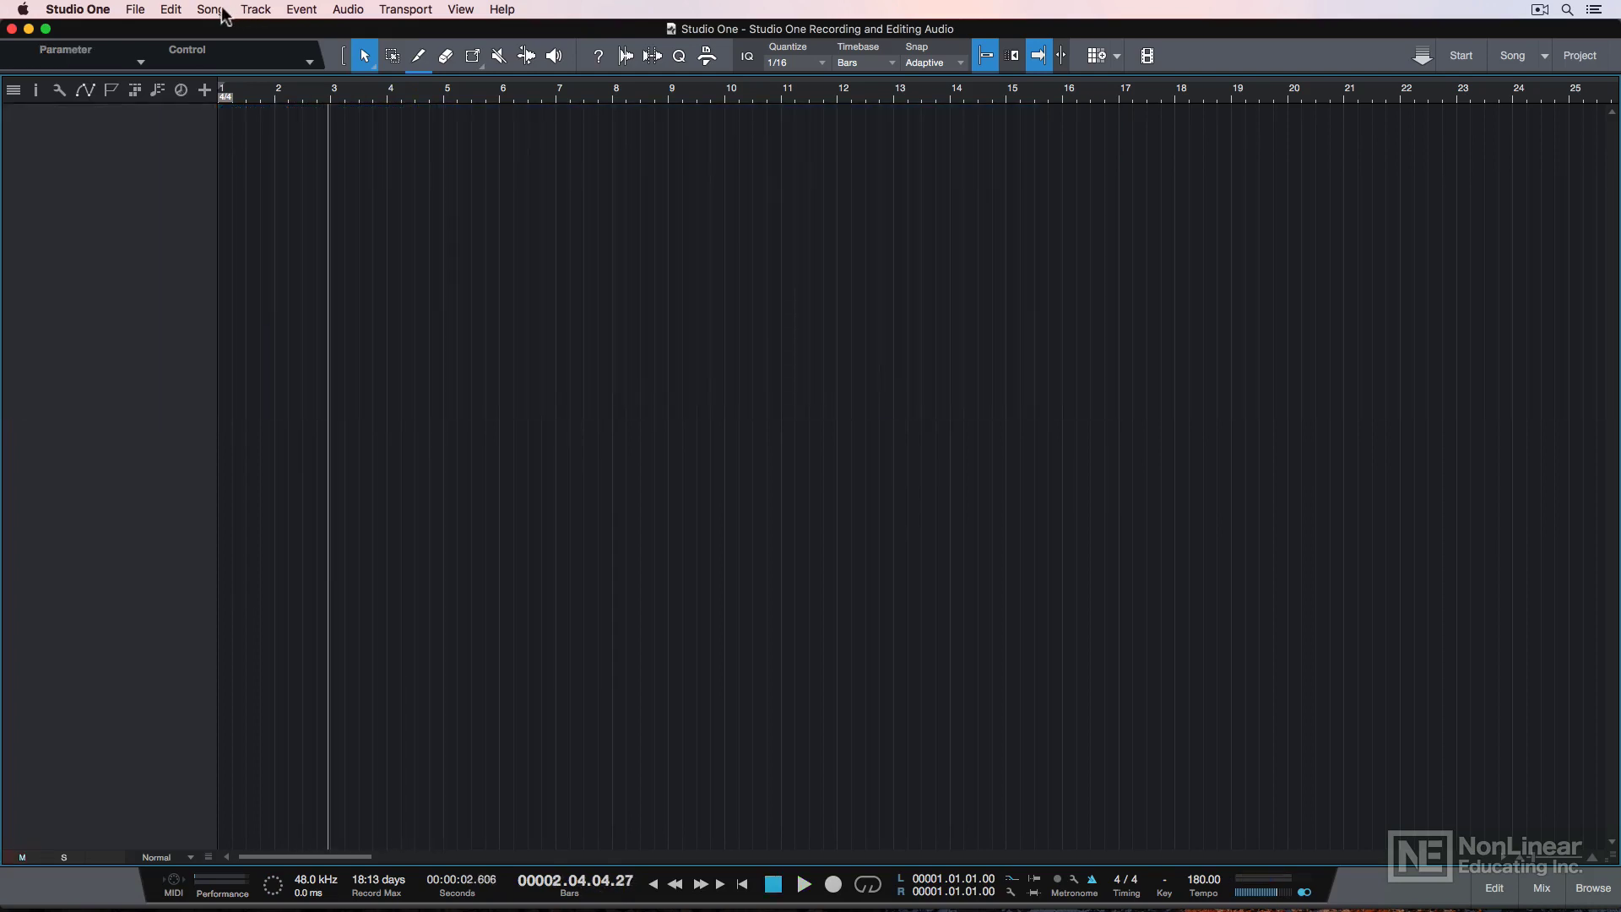
- Tick 'Stretch audio files to Song tempo' in Song Setup and confirm with OK
click(211, 10)
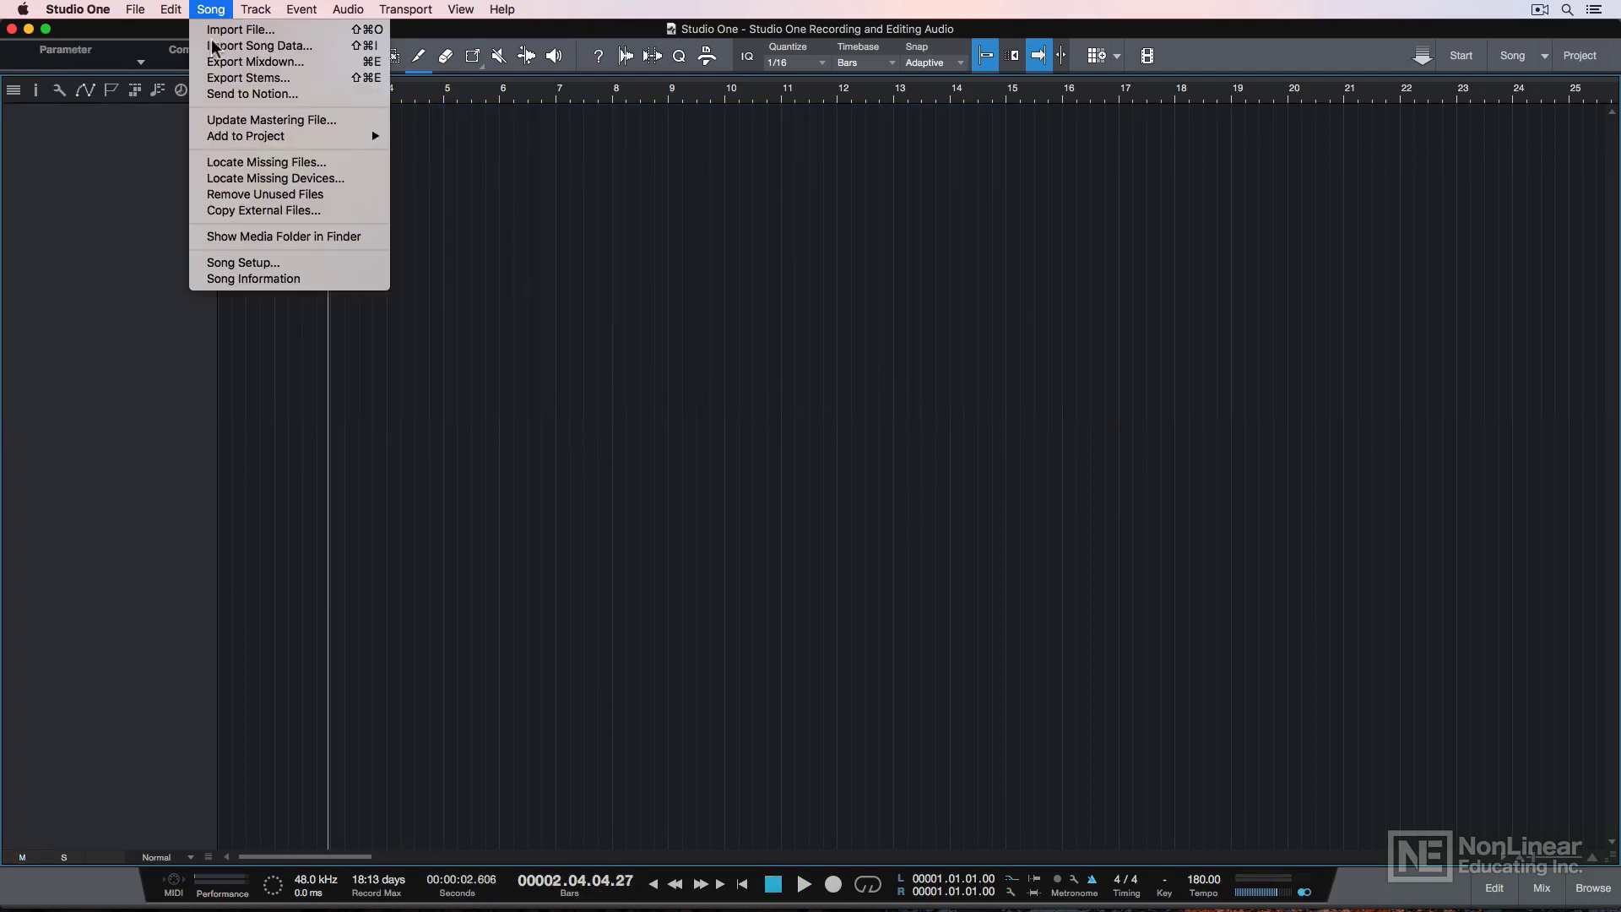
click(302, 260)
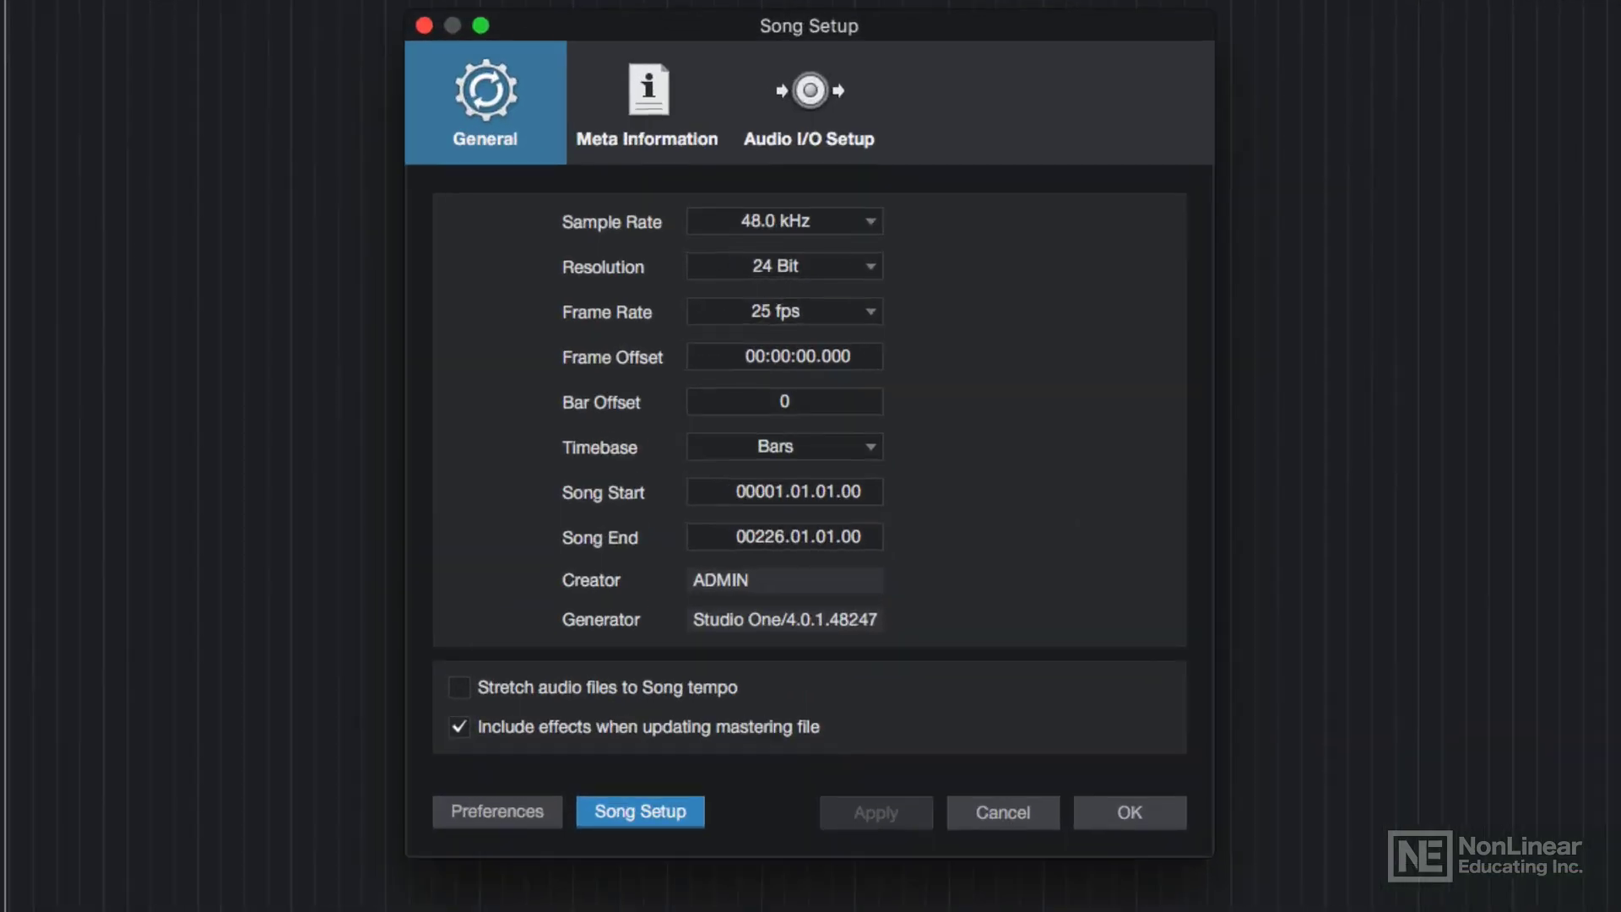
click(517, 678)
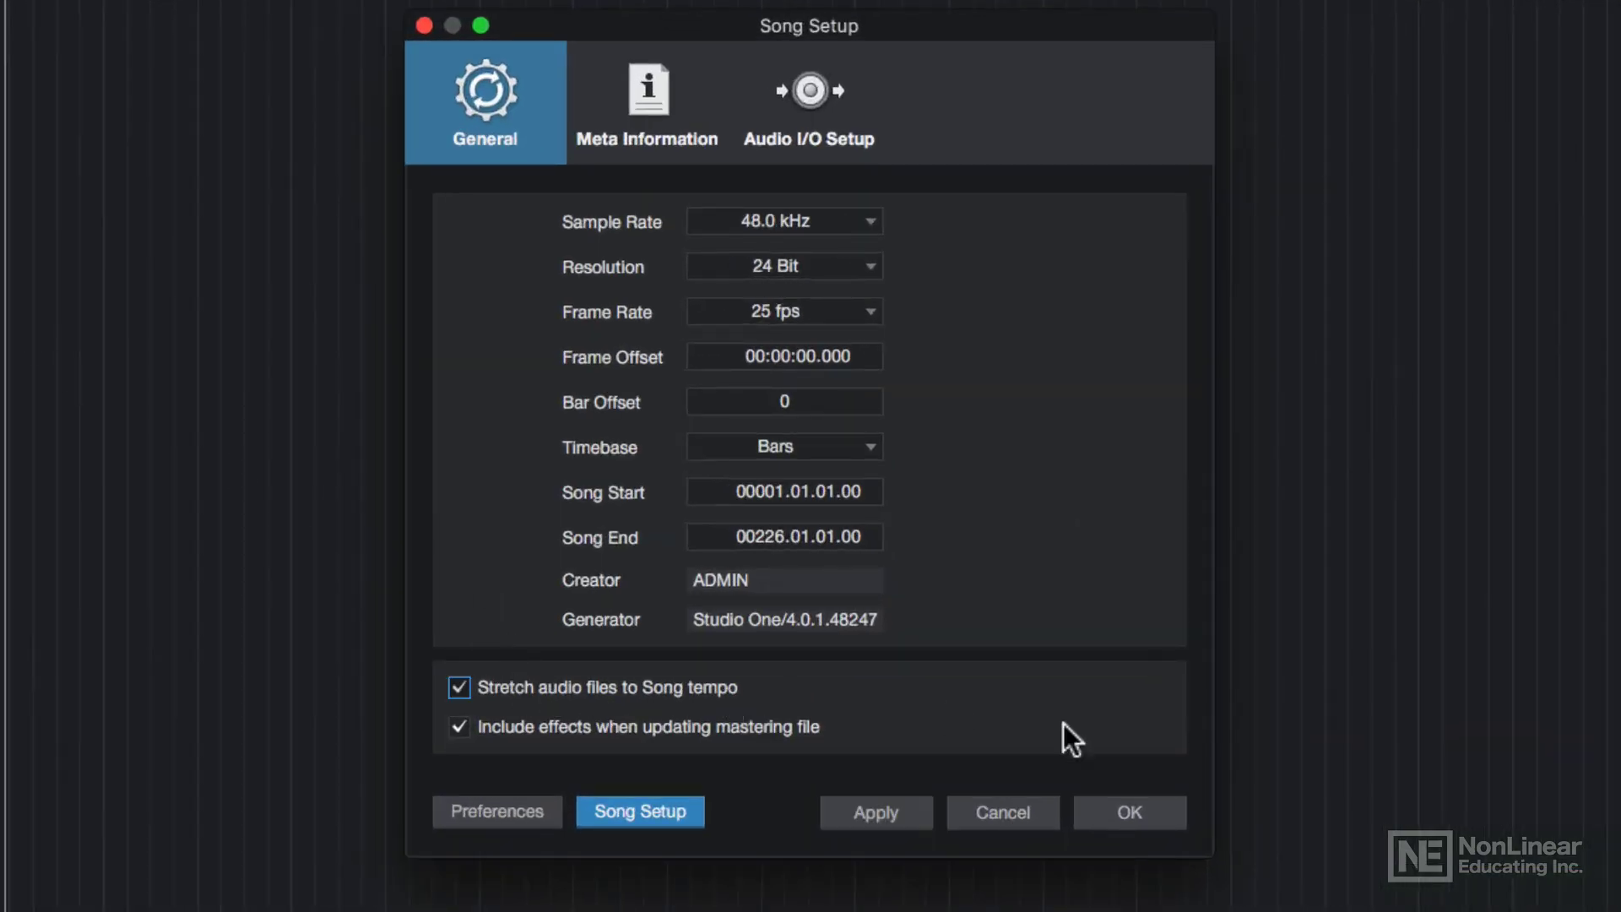
click(1130, 812)
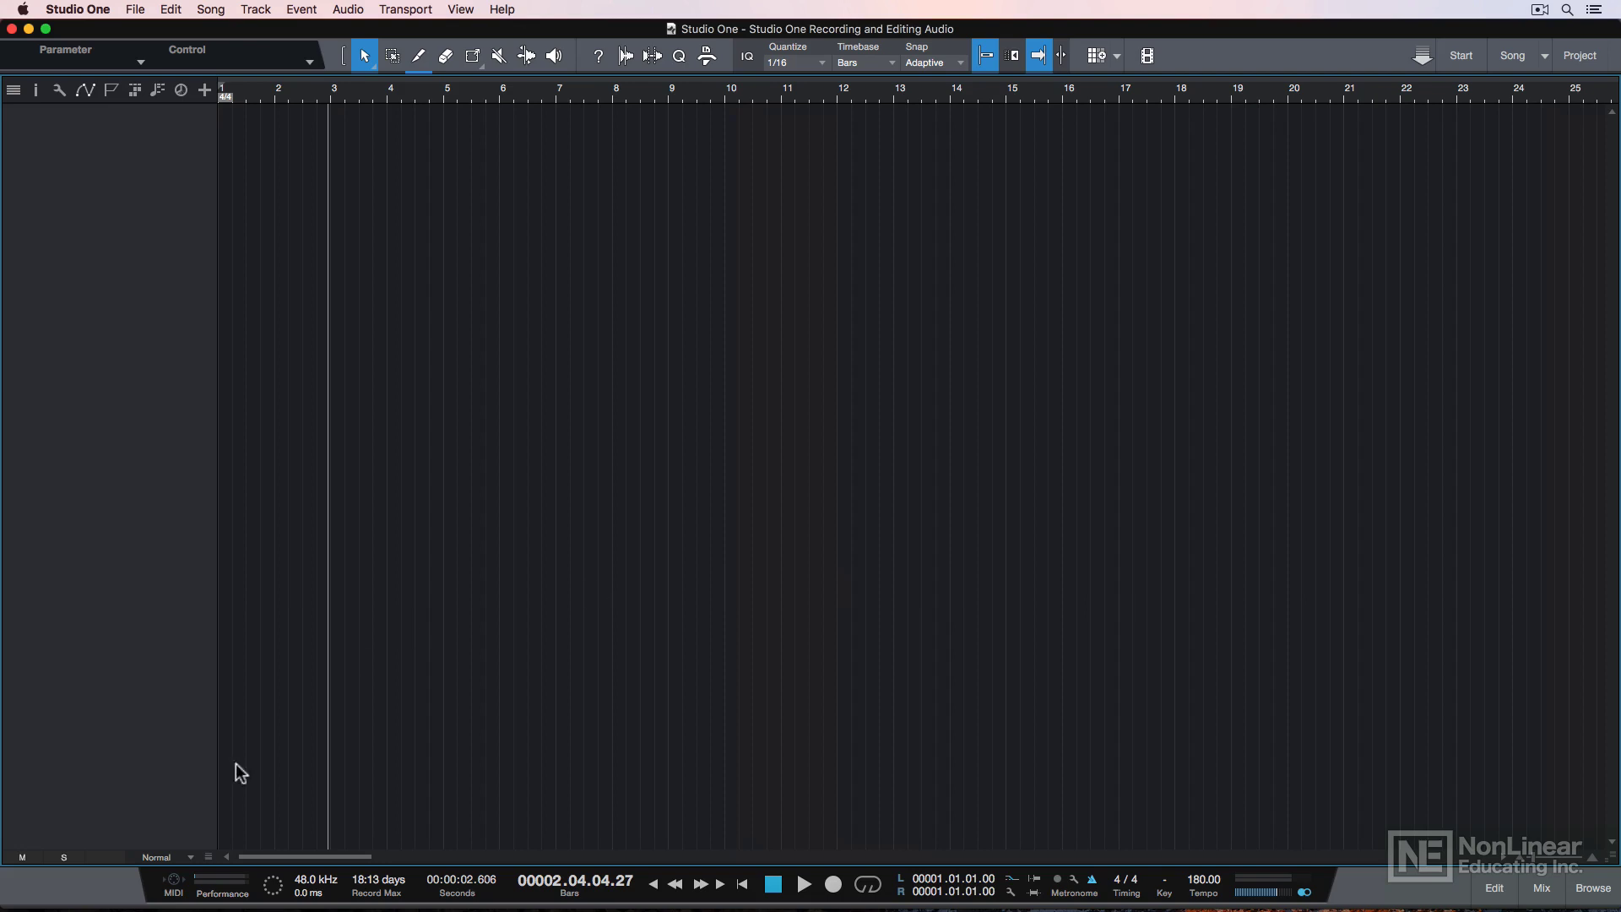
- Drag synth loop 170 bpm.wav from the Desktop into the empty song and play it back
click(51, 861)
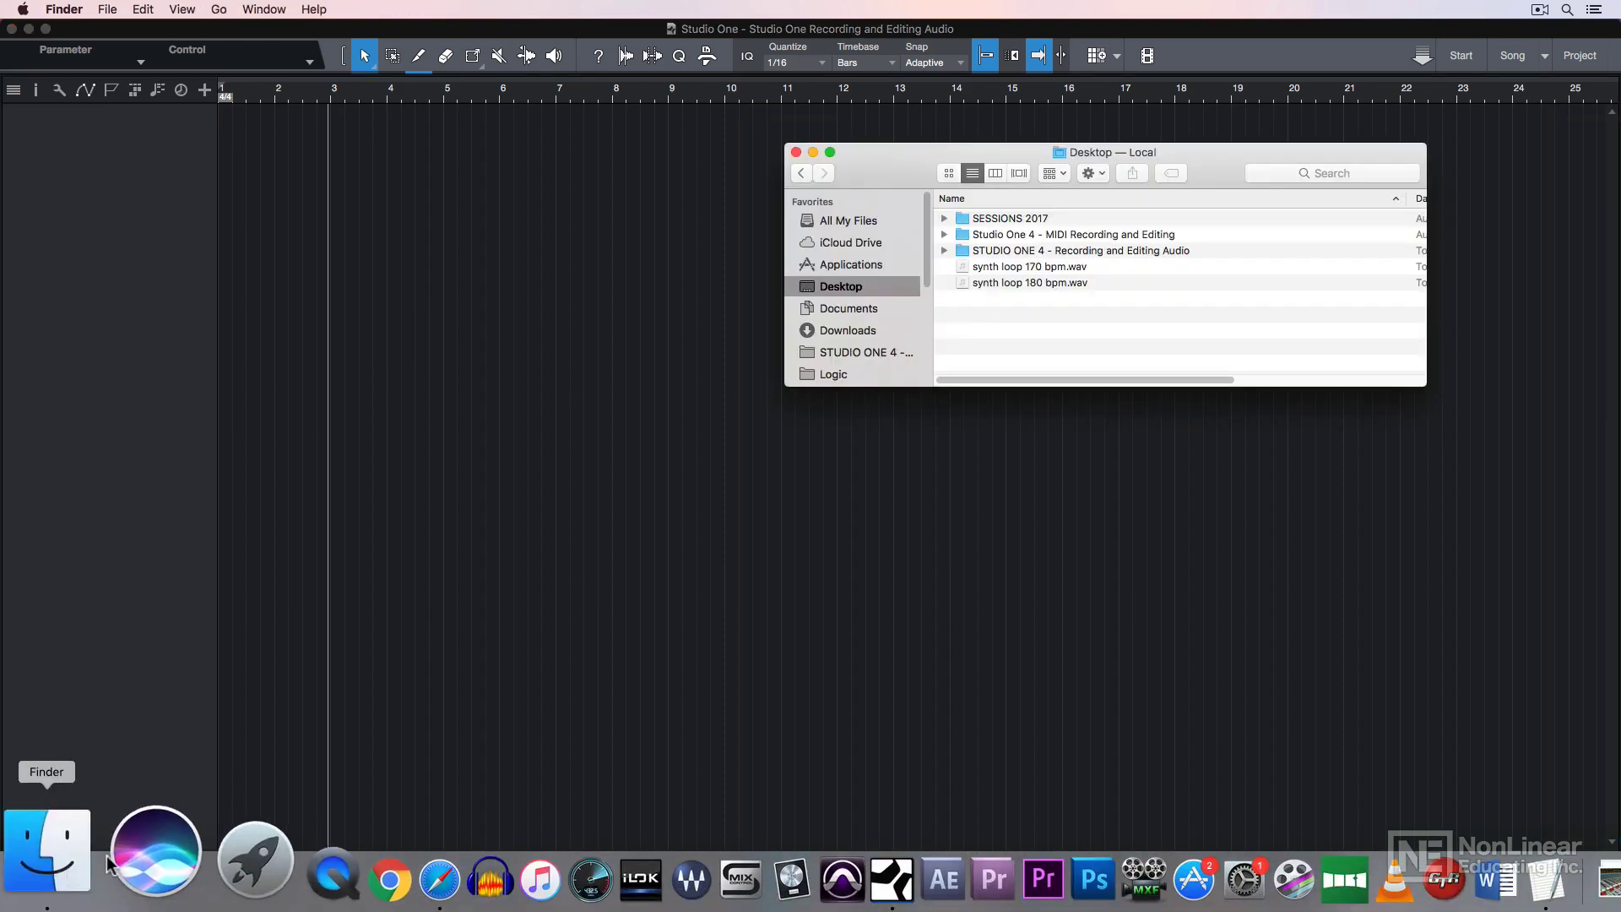
drag(996, 267, 218, 245)
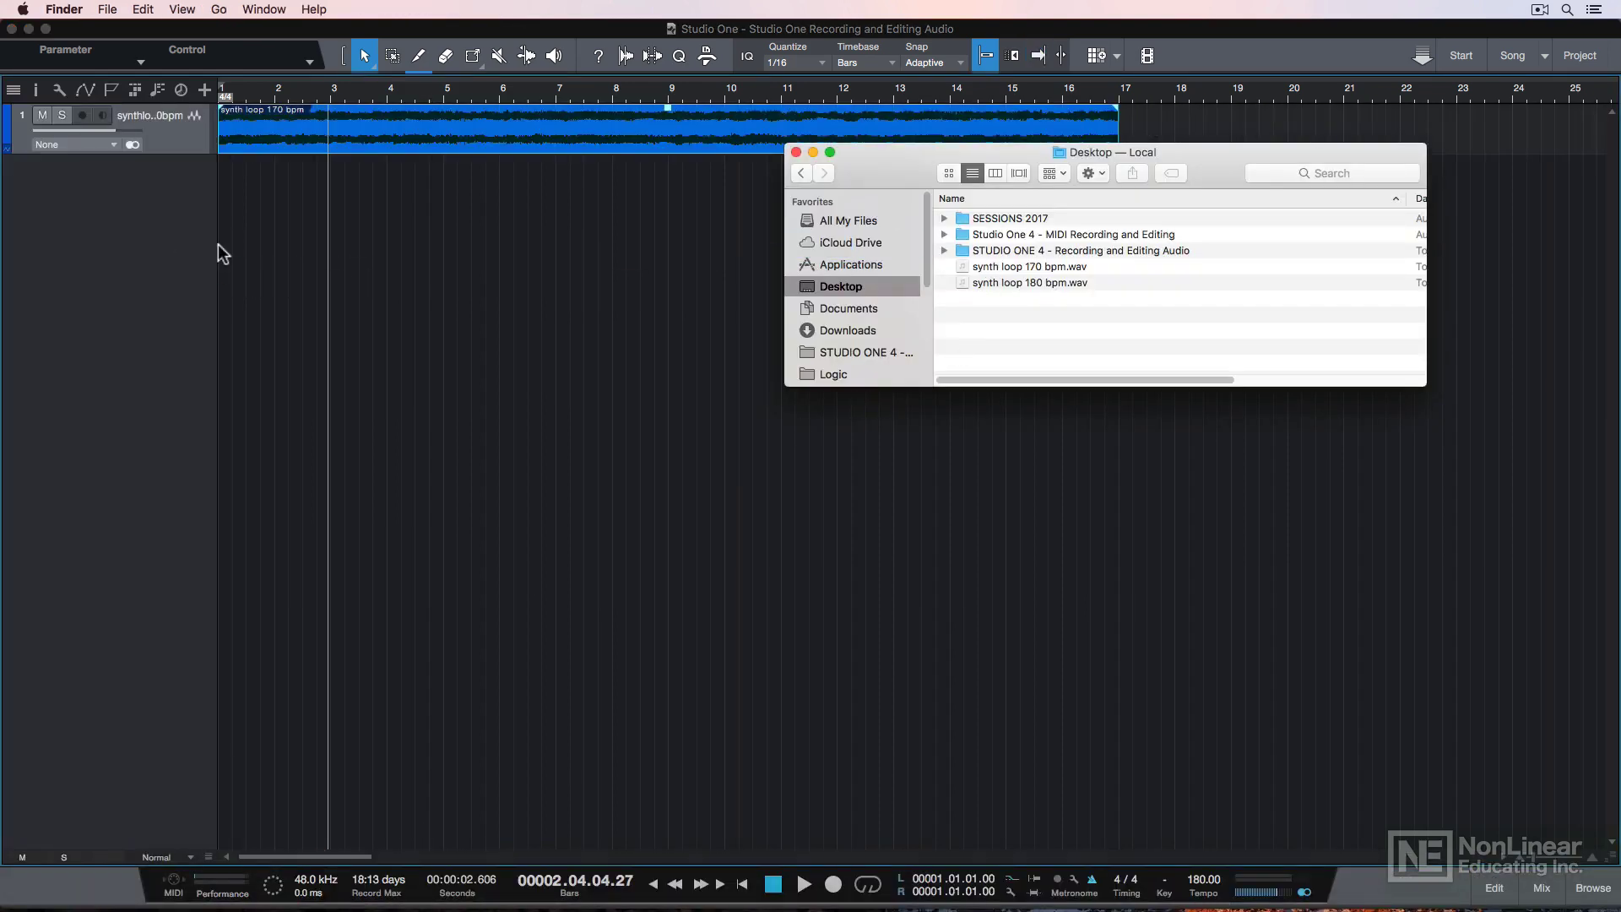
click(175, 154)
key(space)
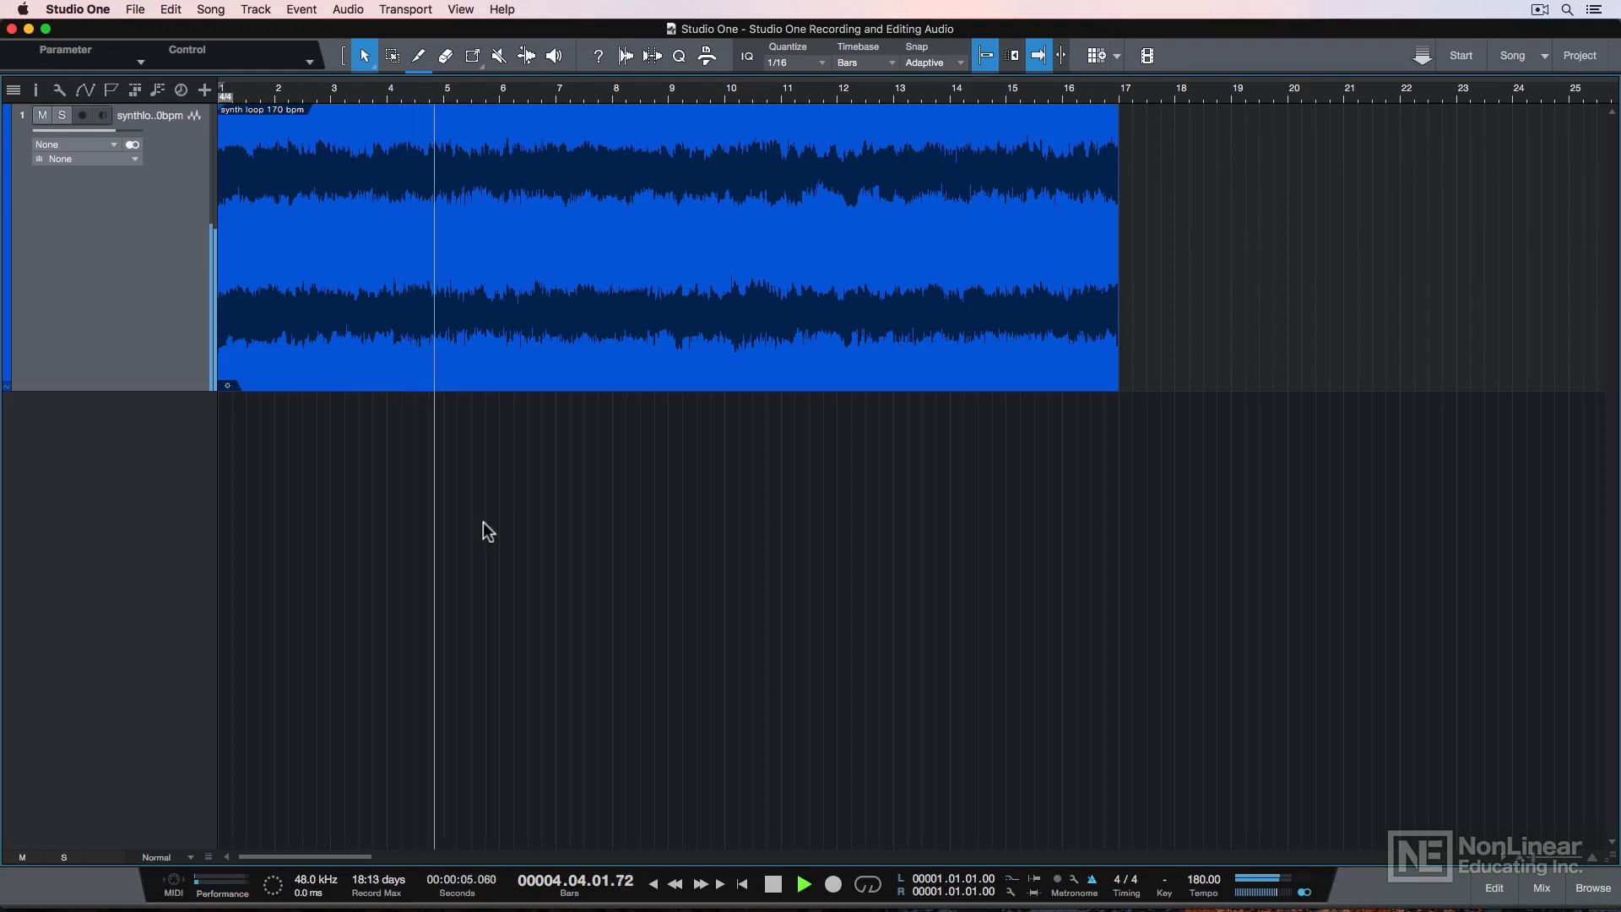
- Stop playback of the auto-stretched 170 bpm loop
key(space)
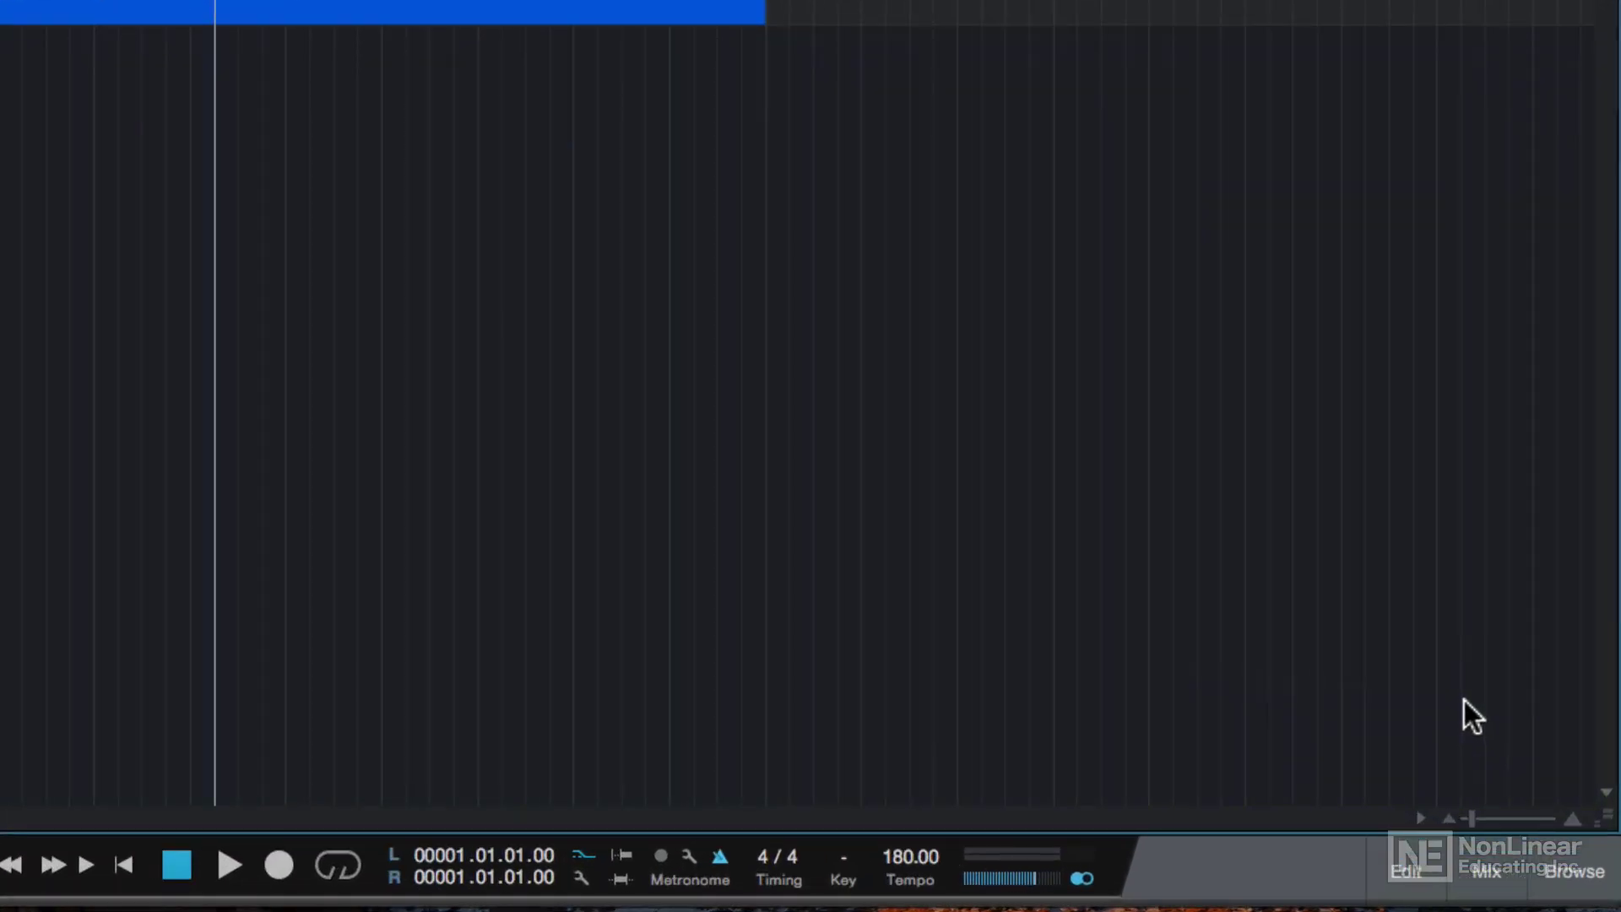
- Show the Loops browser and preview the Rock loop Mise Rock Ending 1.wav (180 BPM)
click(1577, 872)
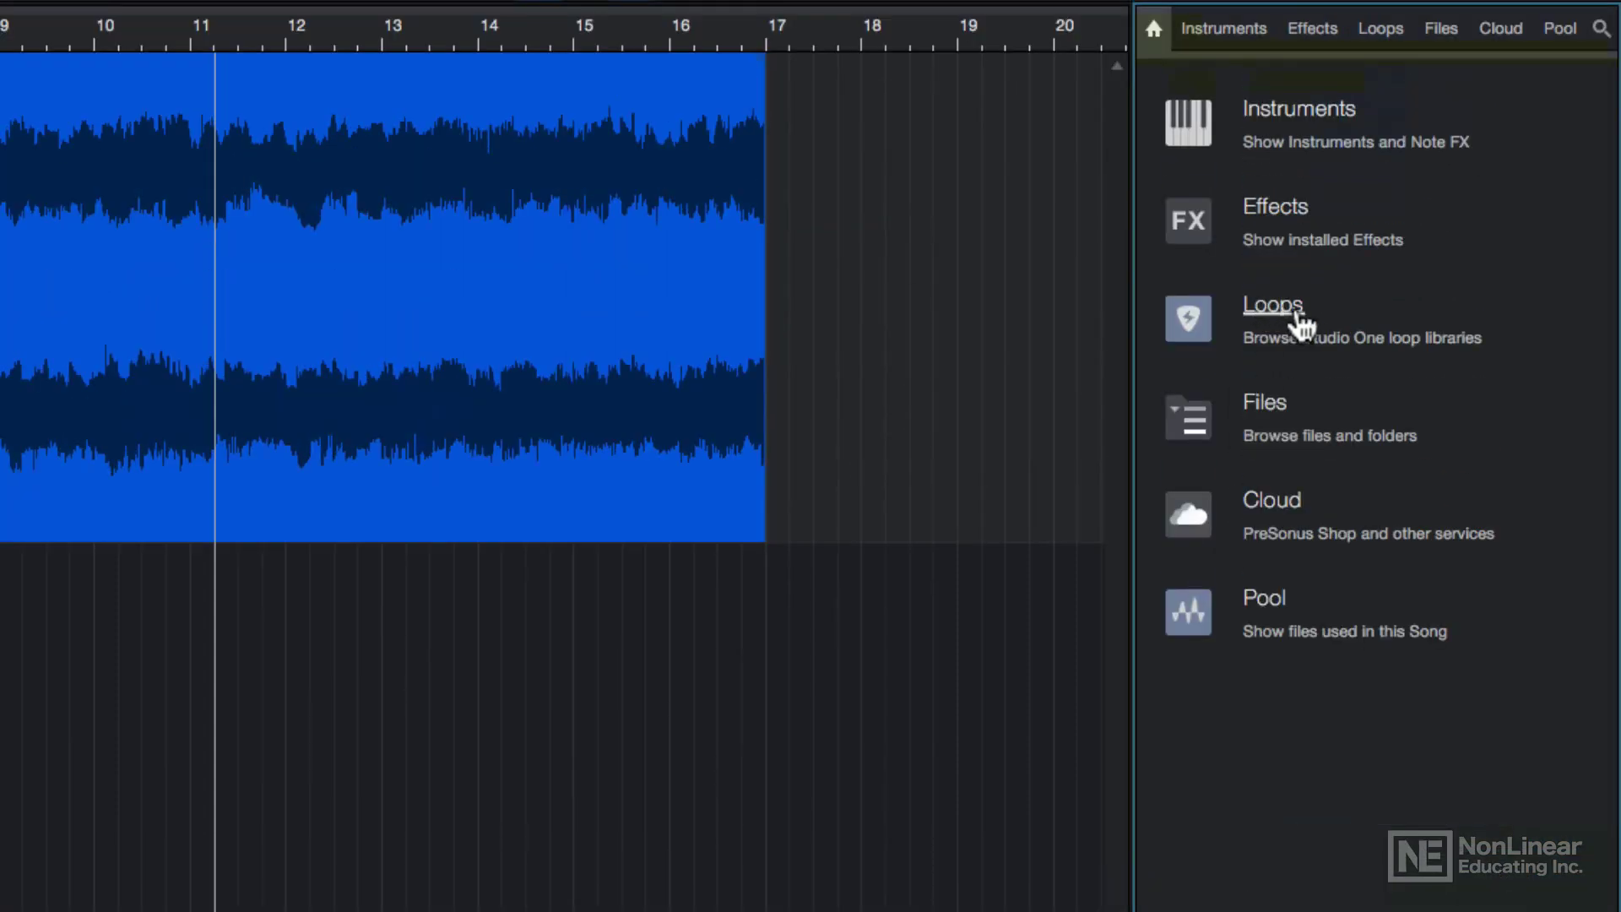
click(1297, 317)
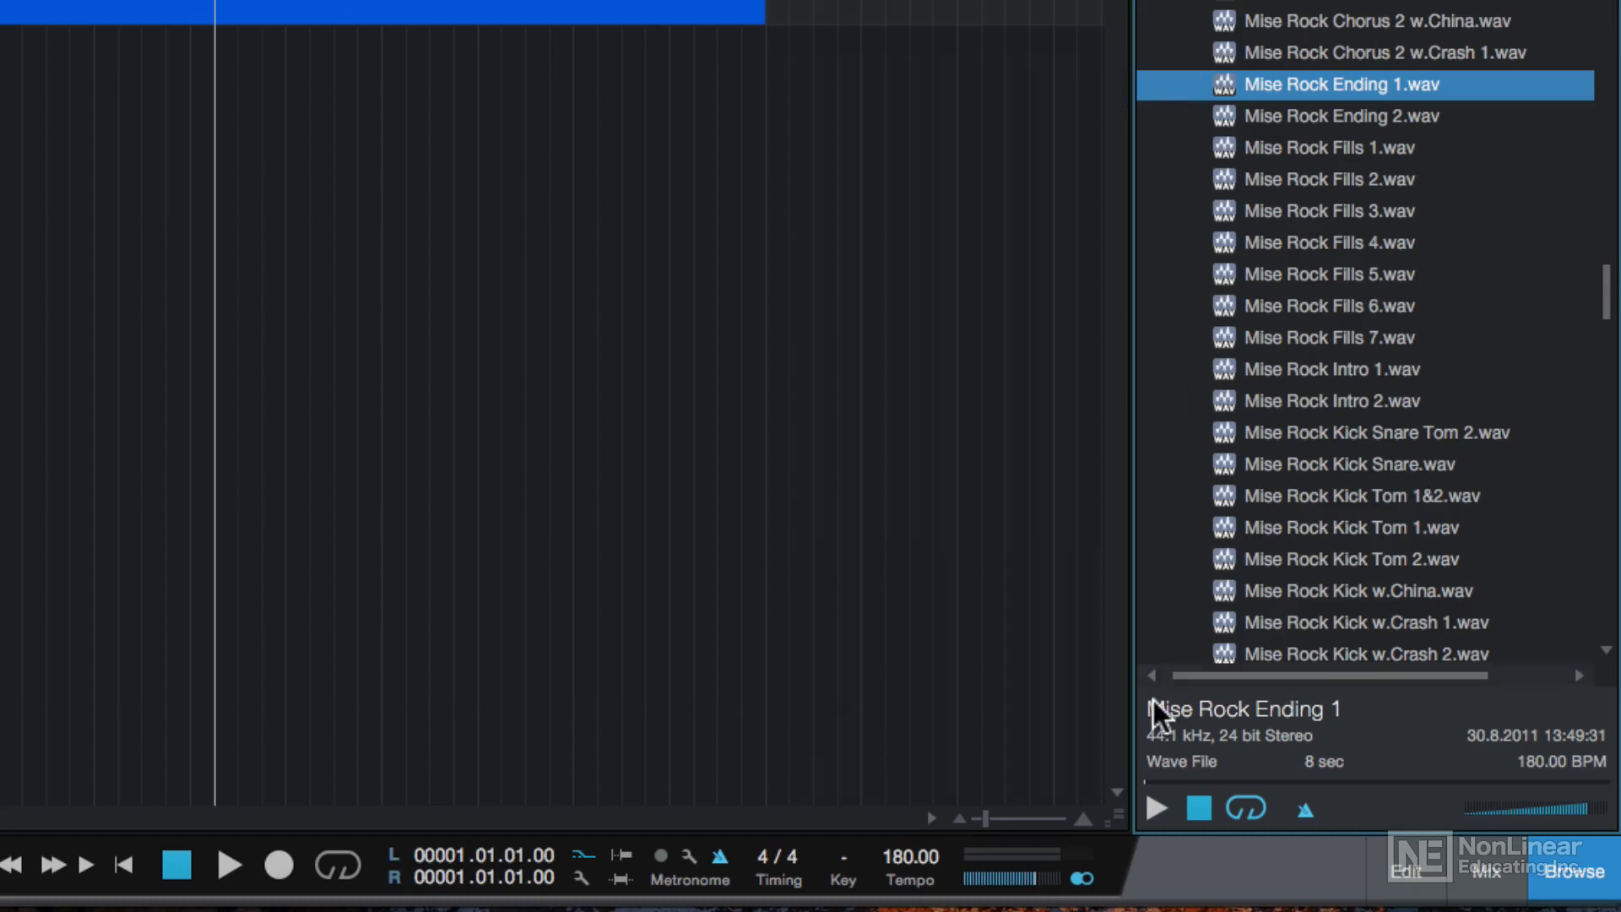
click(1150, 808)
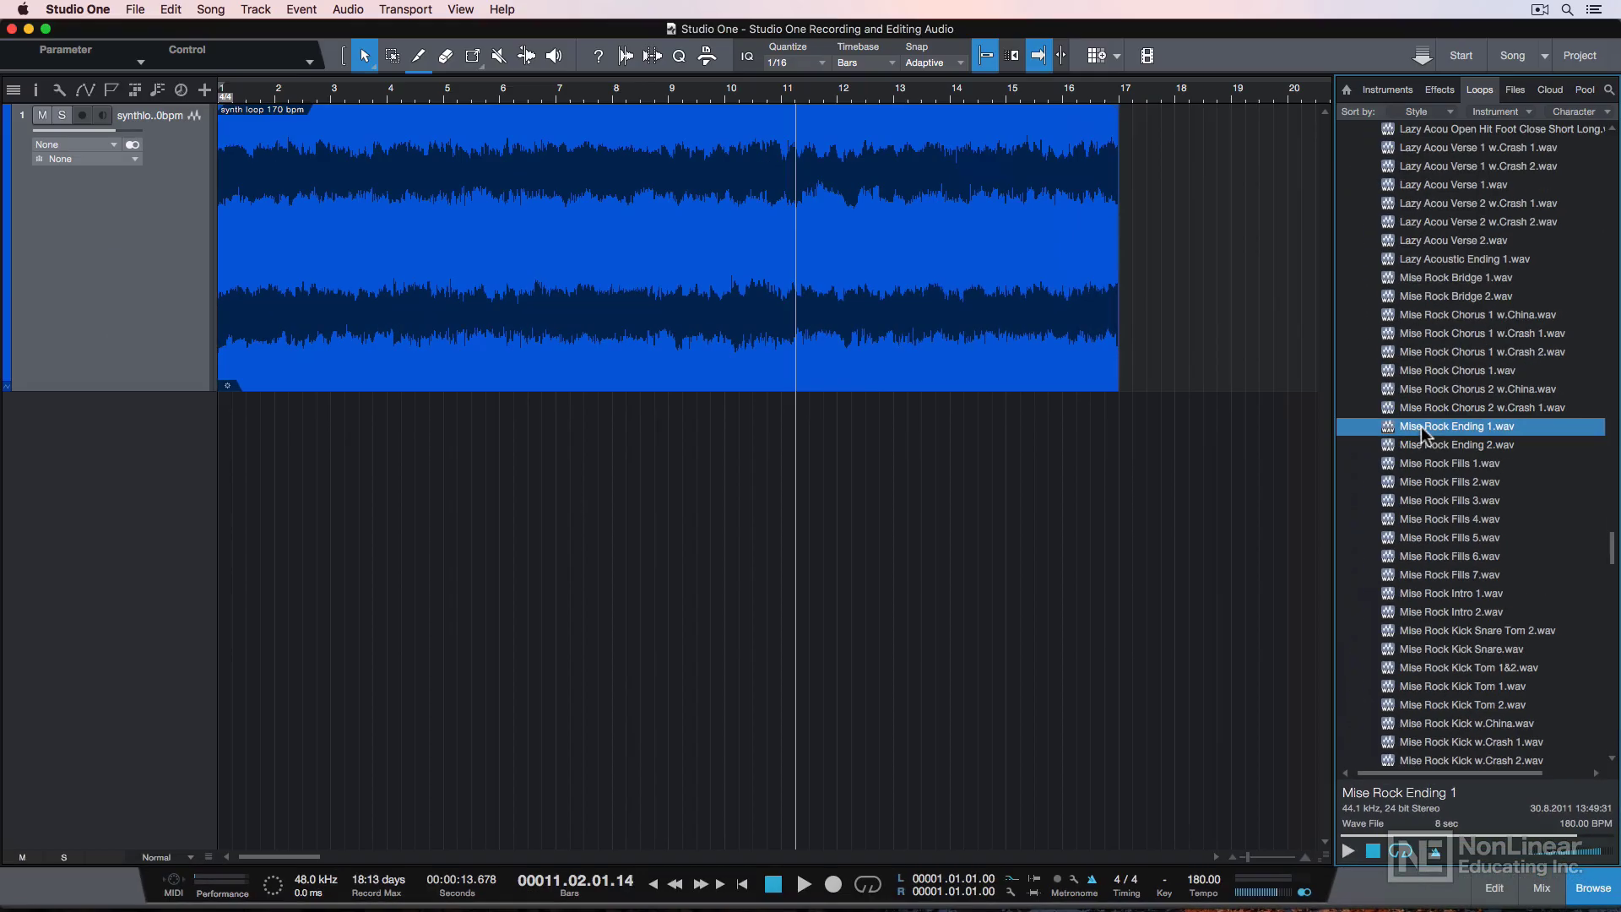
- Drop Mise Rock Ending 1 onto a new track, trim it to bar 5, and repeat it to bar 17
drag(1421, 427, 229, 534)
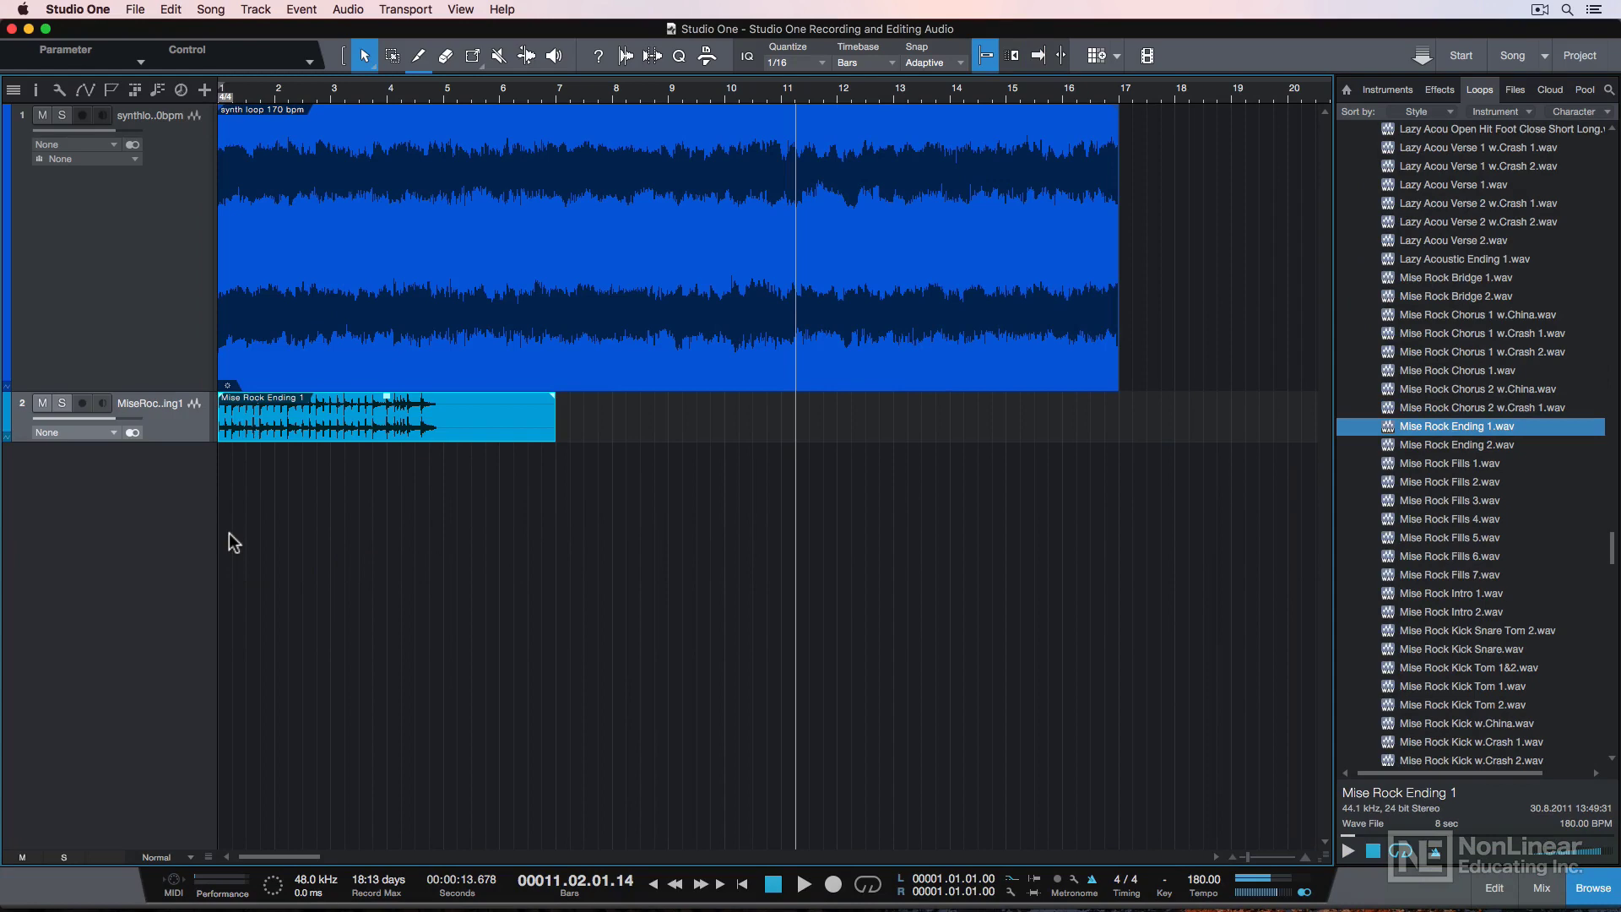
key(z)
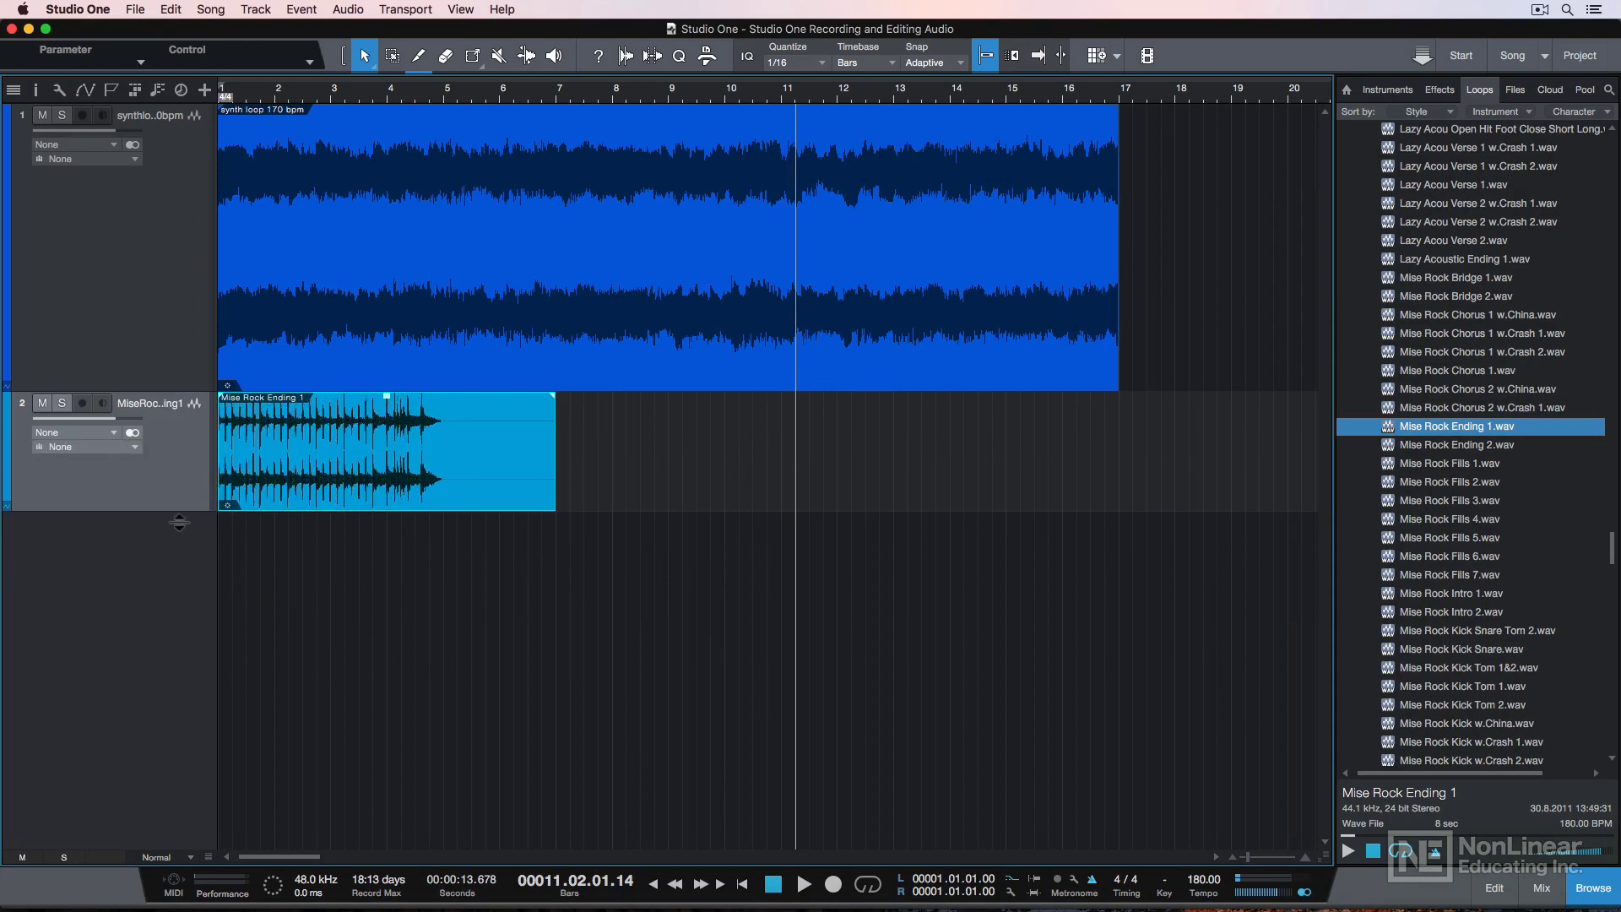
drag(892, 634, 667, 635)
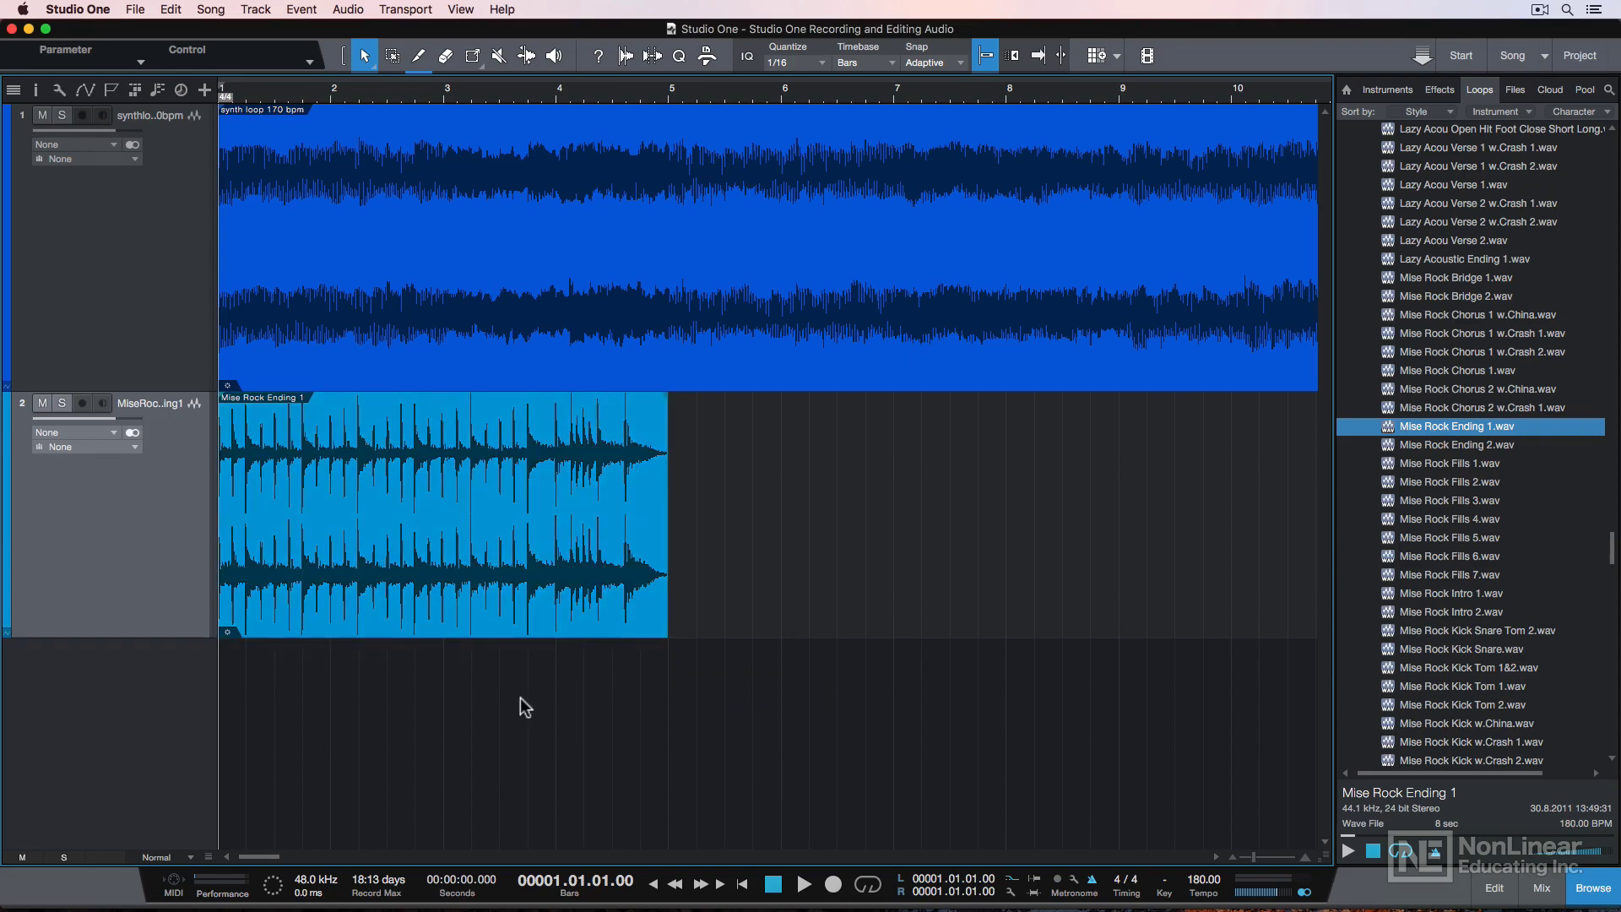
key(w)
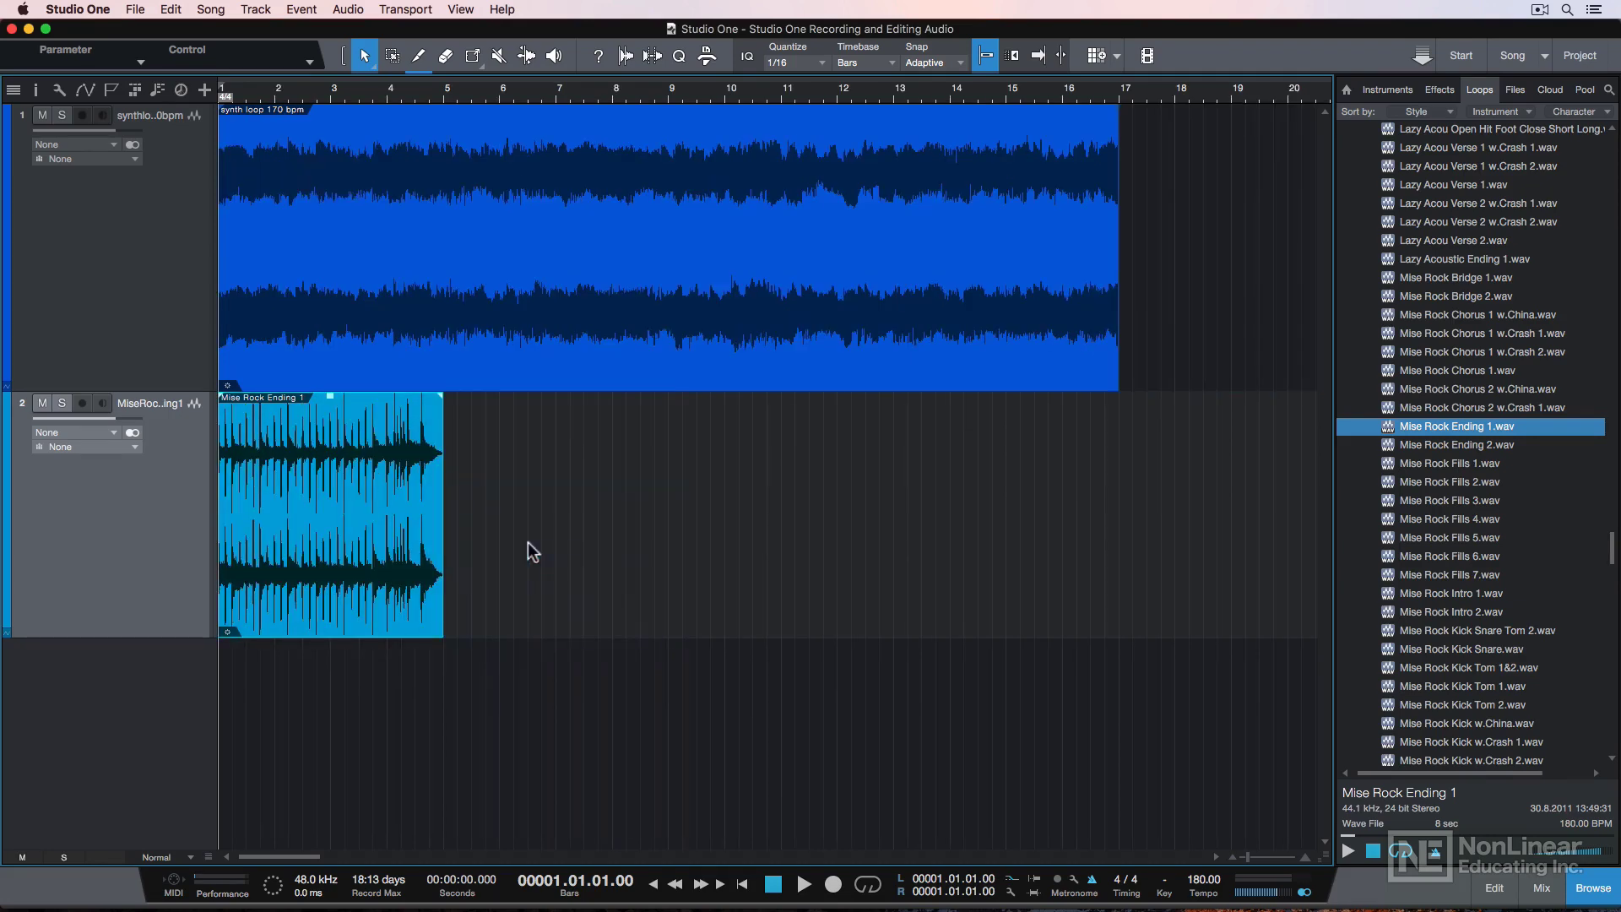
key(d)
key(d)
key(d)
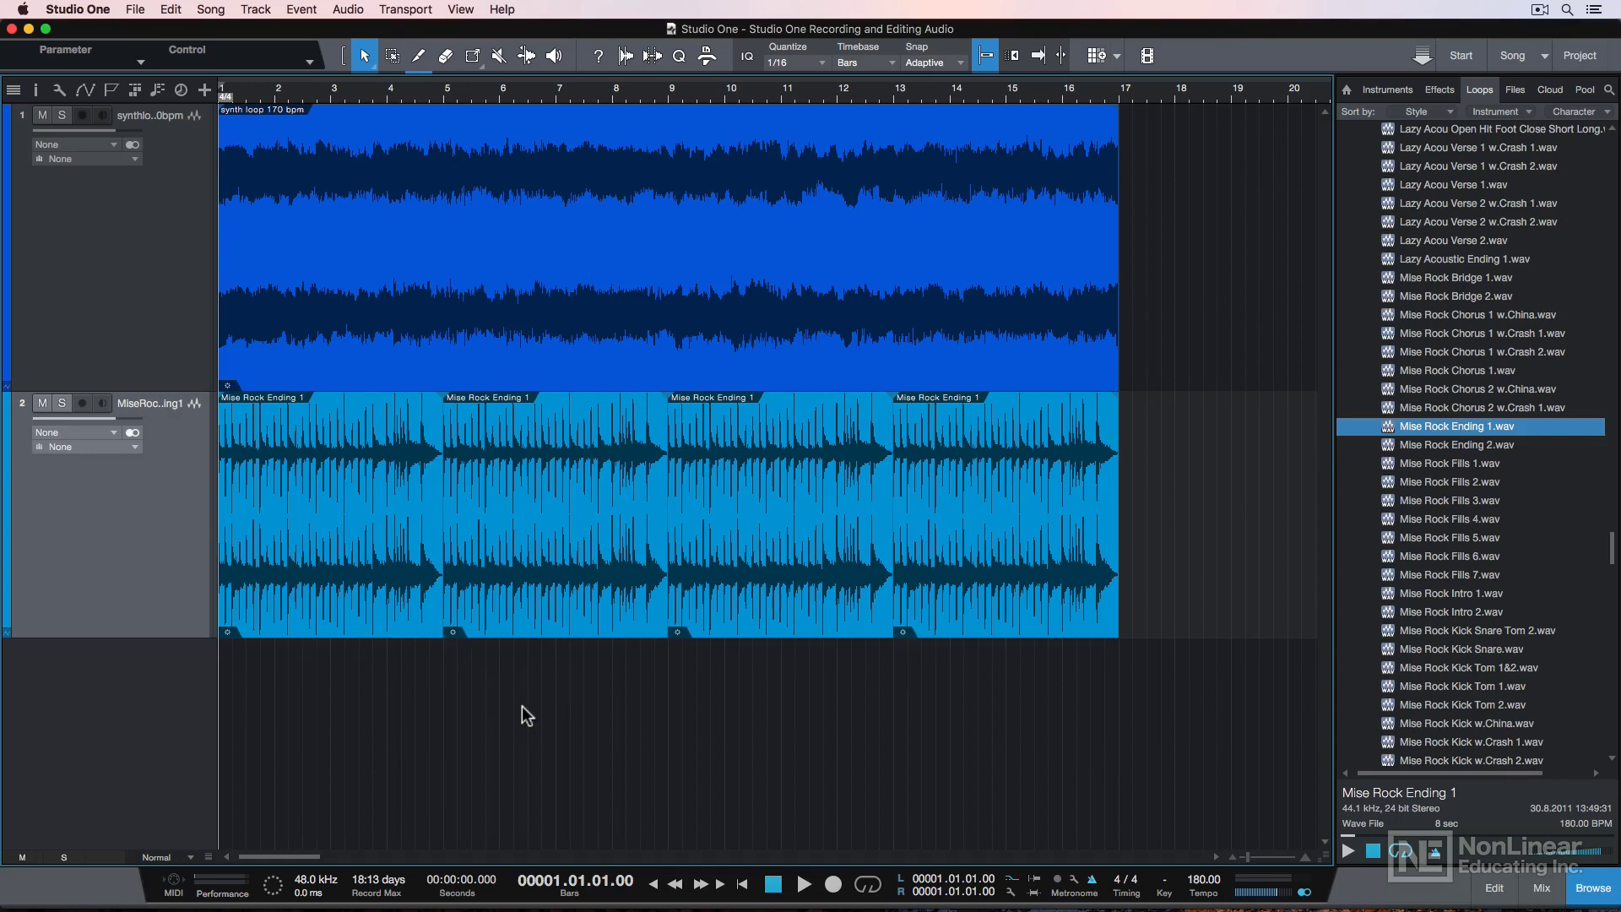
- Try the playhead near bar 10, return to the song start, and start playback
click(767, 96)
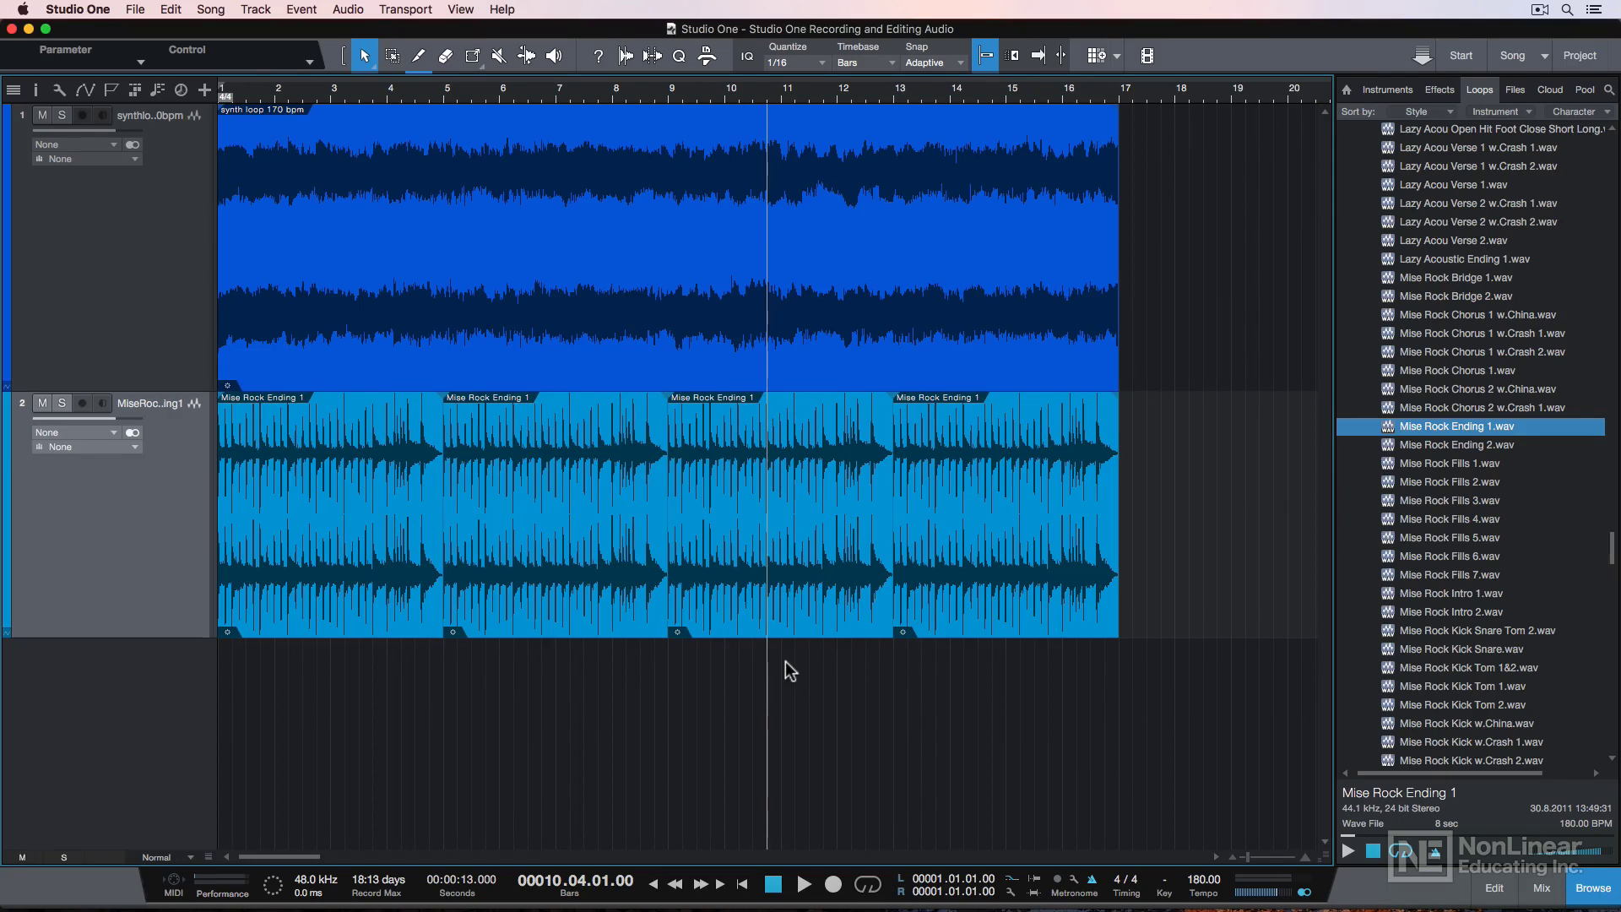
key(Home)
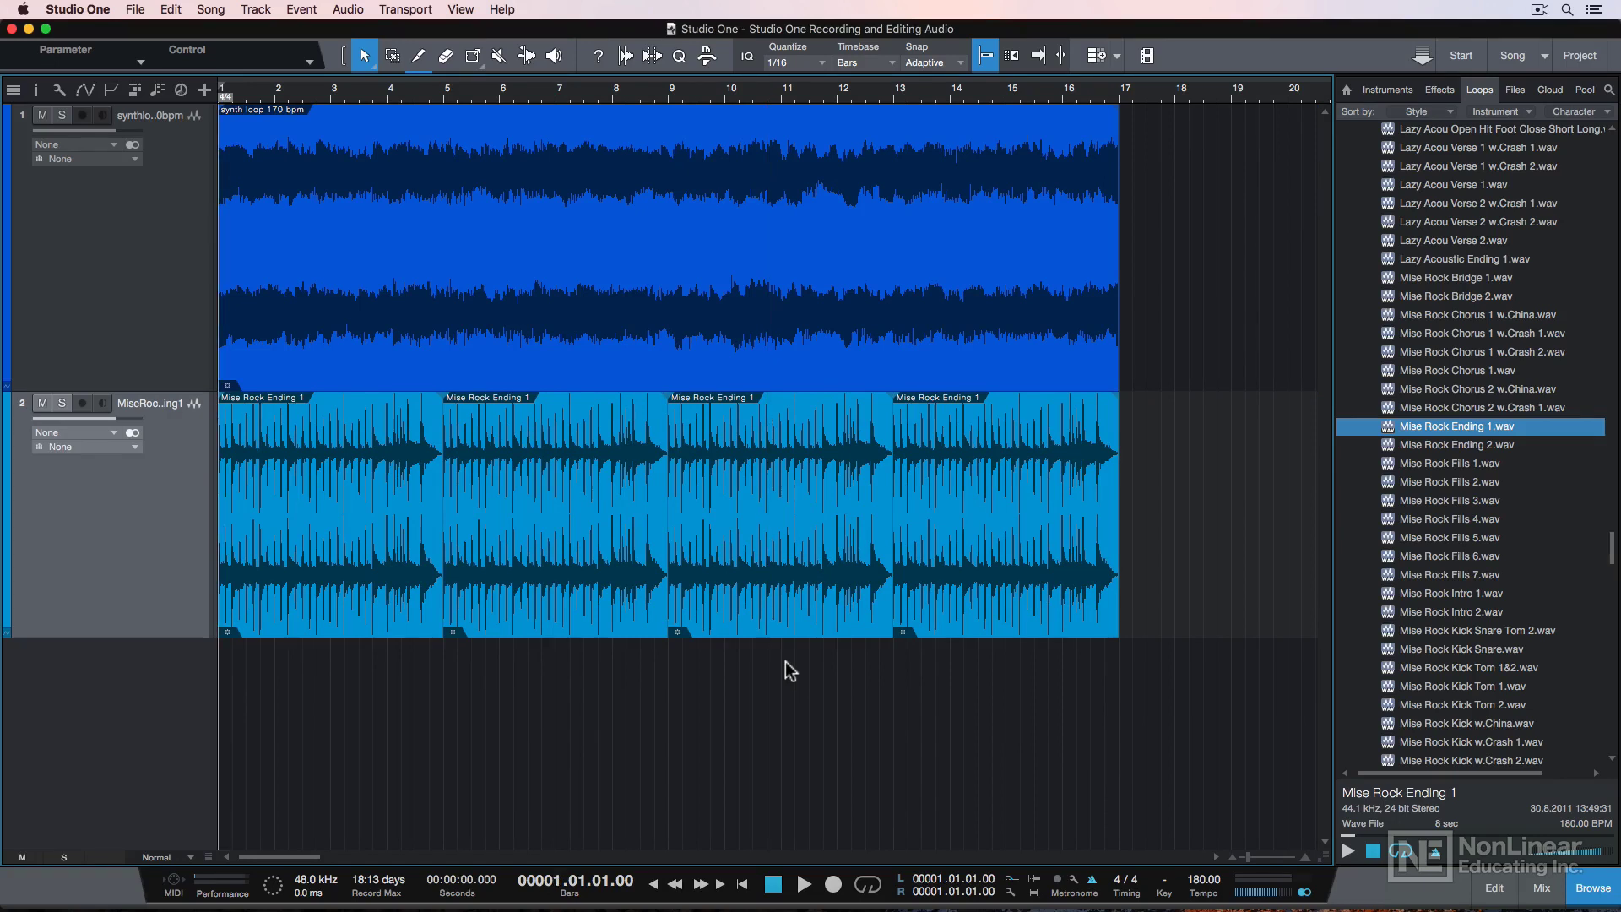
click(759, 99)
key(Home)
key(space)
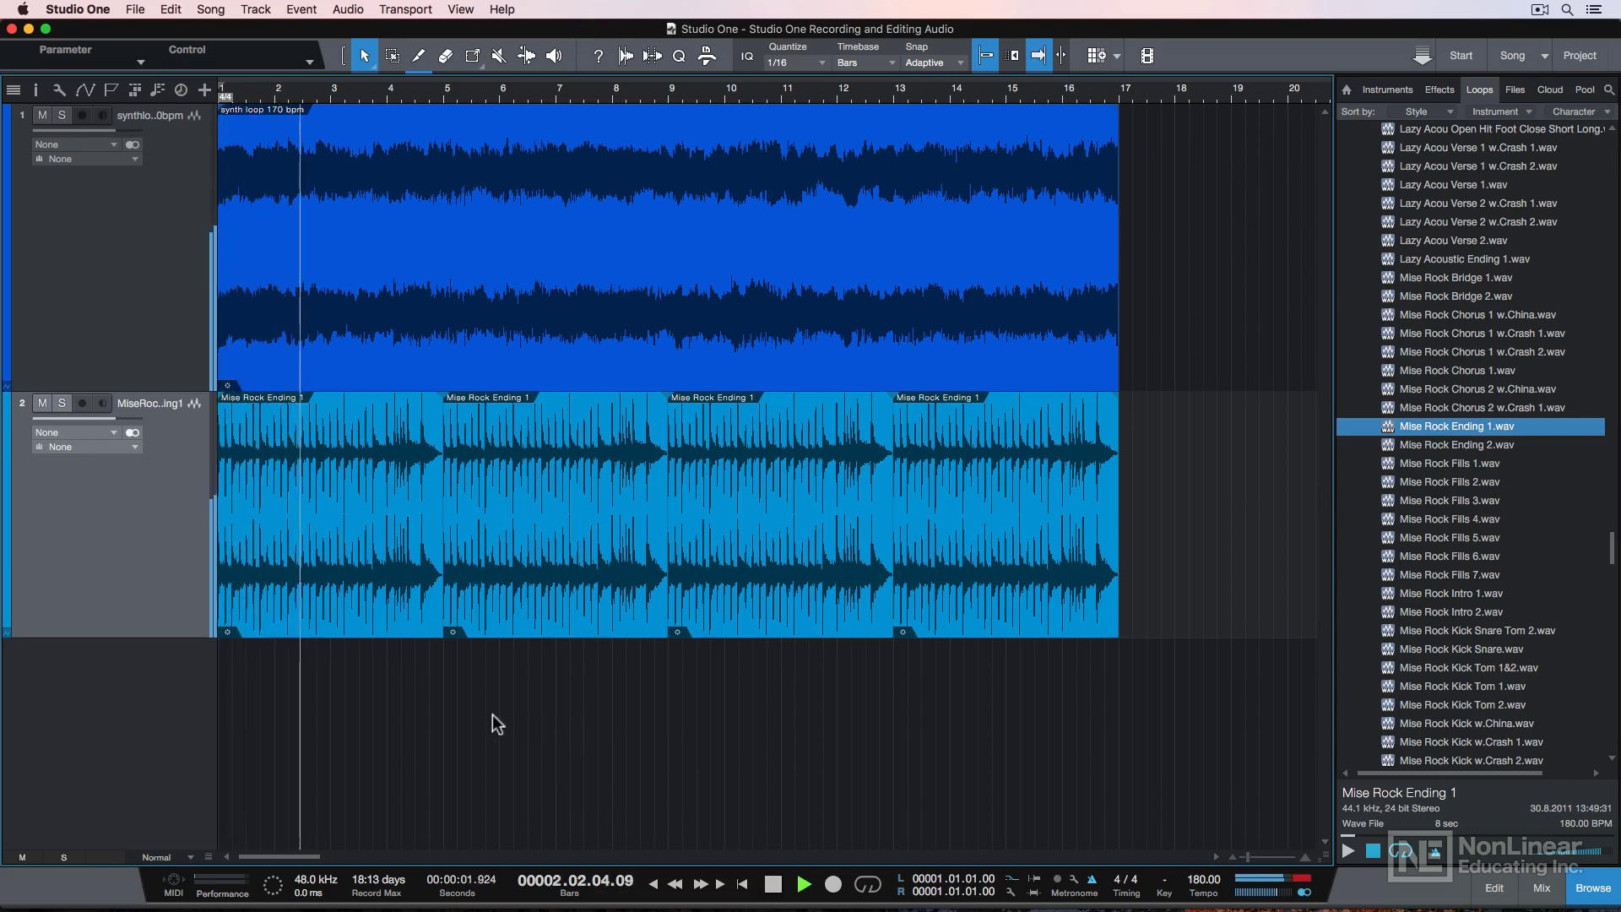